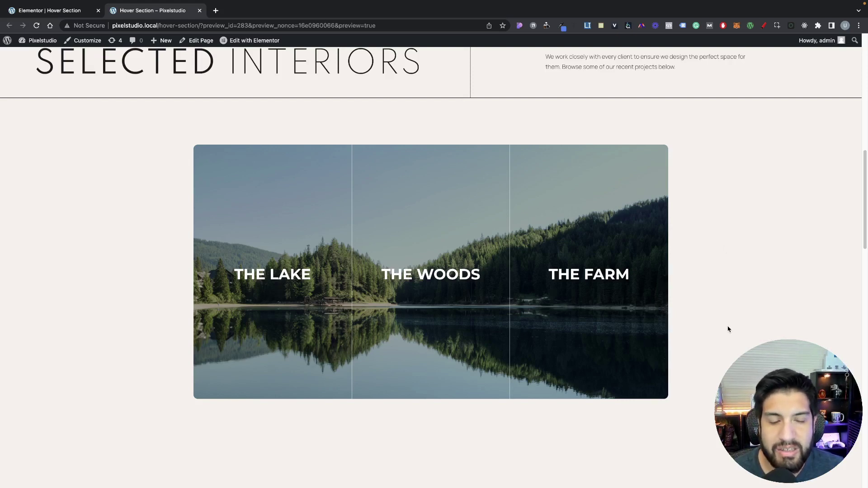
Step: Preview the hover effects of the Farm, Woods and Lake columns on the finished example page
mouse_move(612, 272)
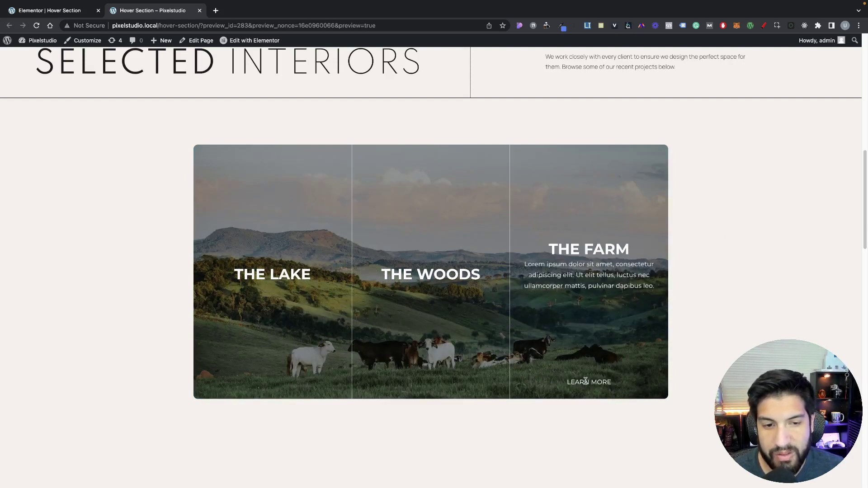
mouse_move(427, 301)
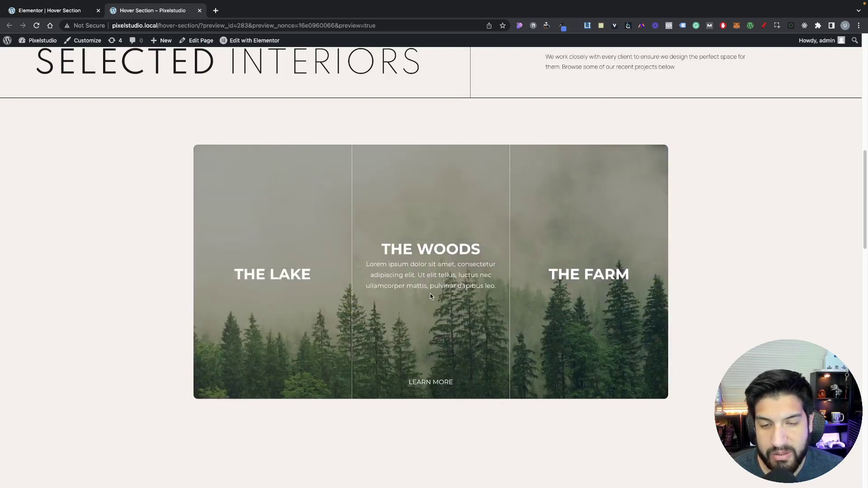
mouse_move(272, 267)
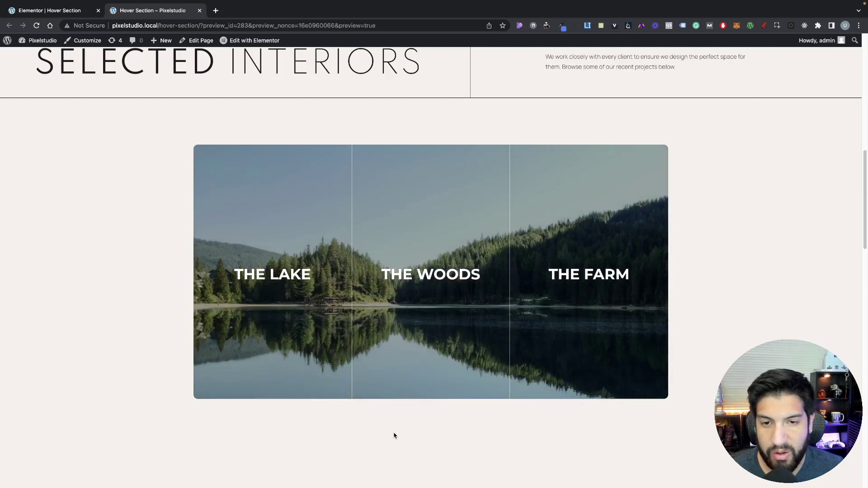
scroll(478, 378, down, 2)
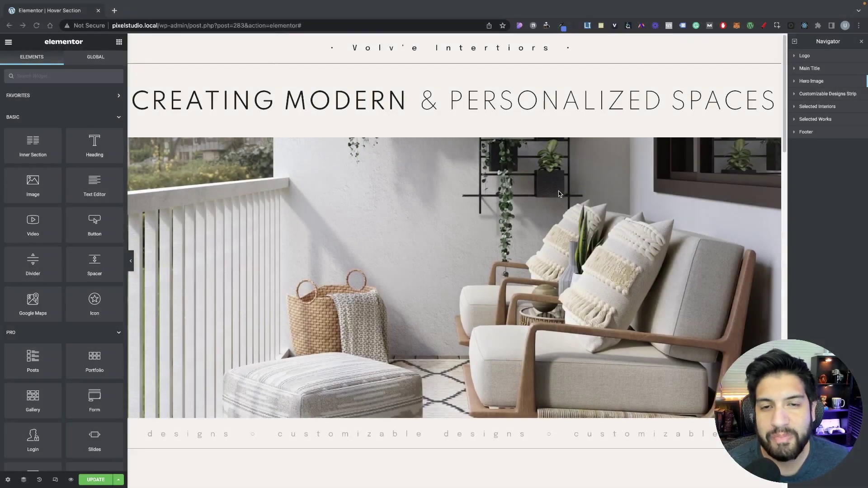
Step: Add a new single-column section directly below the Selected Interiors heading, above the interior photos
scroll(559, 194, down, 6)
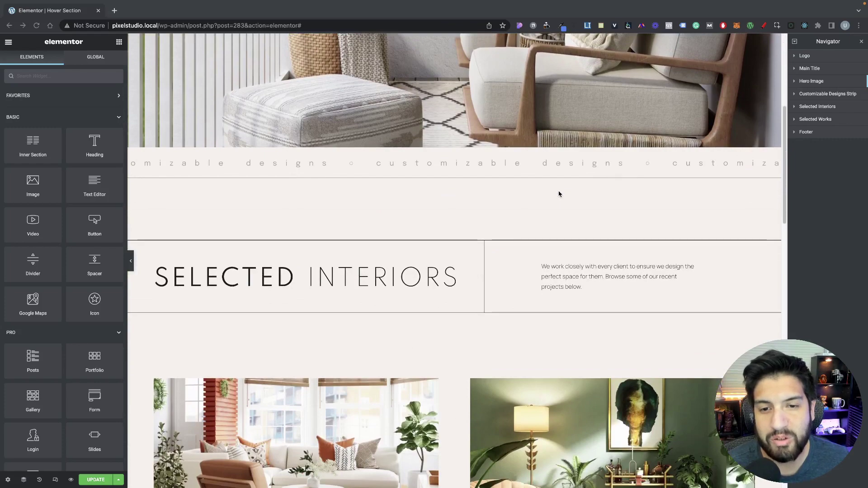
scroll(560, 194, up, 6)
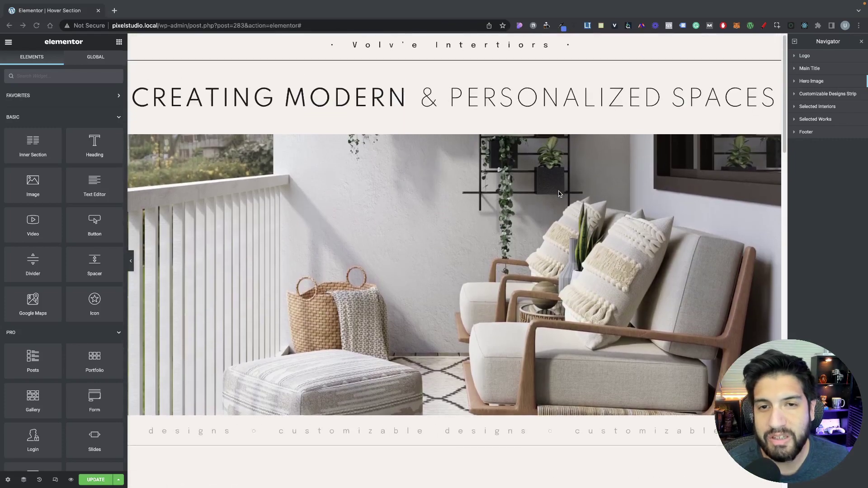
scroll(560, 194, down, 4)
scroll(560, 194, down, 4)
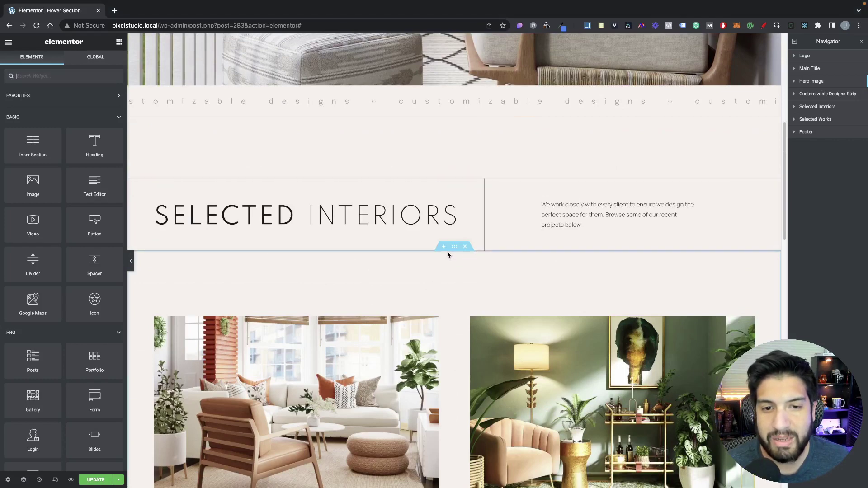
scroll(447, 248, down, 1)
scroll(447, 248, down, 3)
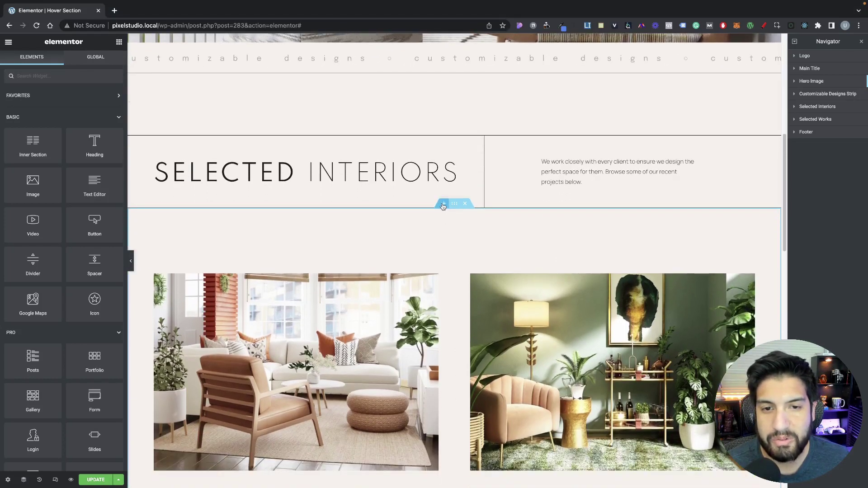
click(443, 205)
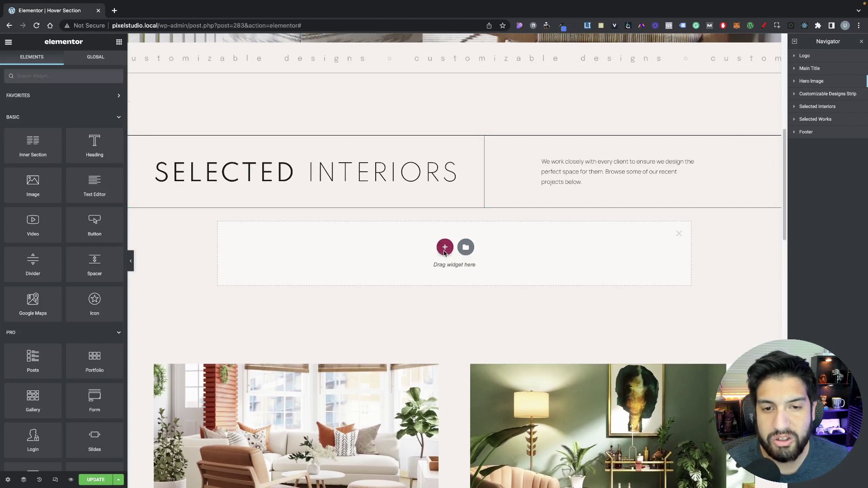
click(445, 250)
click(350, 271)
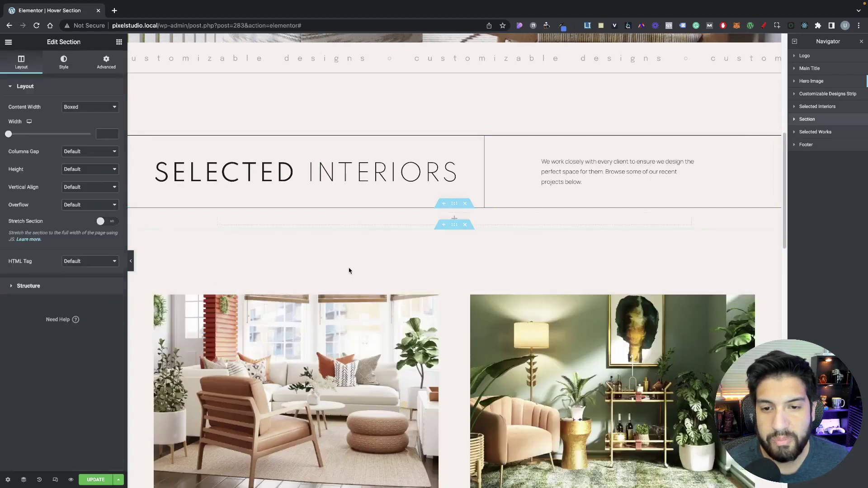
Step: Place an Inner Section widget in the new section and add a third column to it
click(454, 219)
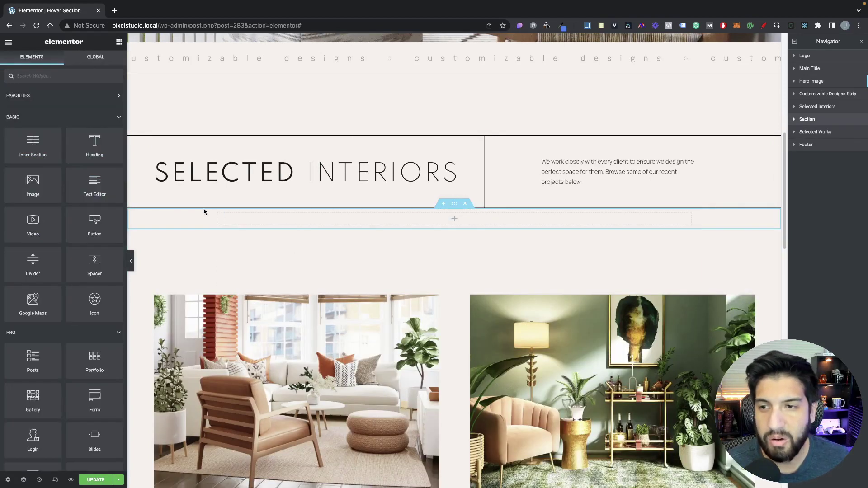
drag(33, 145, 409, 222)
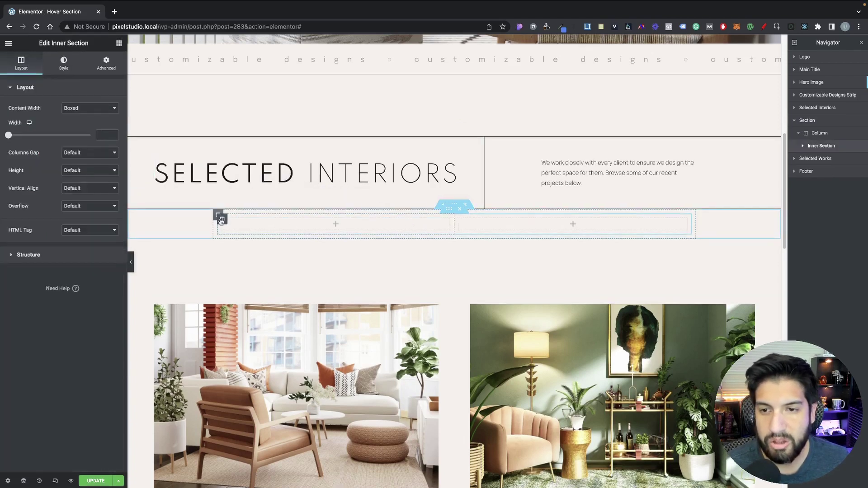
right_click(222, 220)
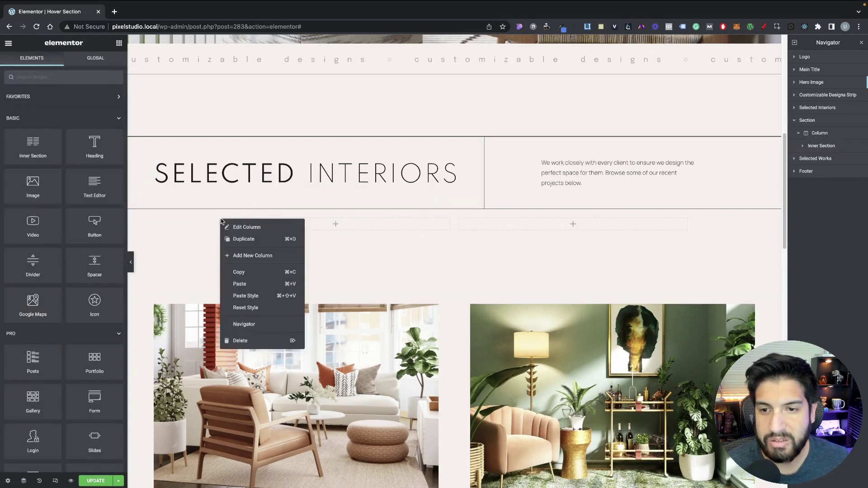
click(267, 257)
Step: Set the inner section's height to Min Height with a minimum of 600 px
click(447, 210)
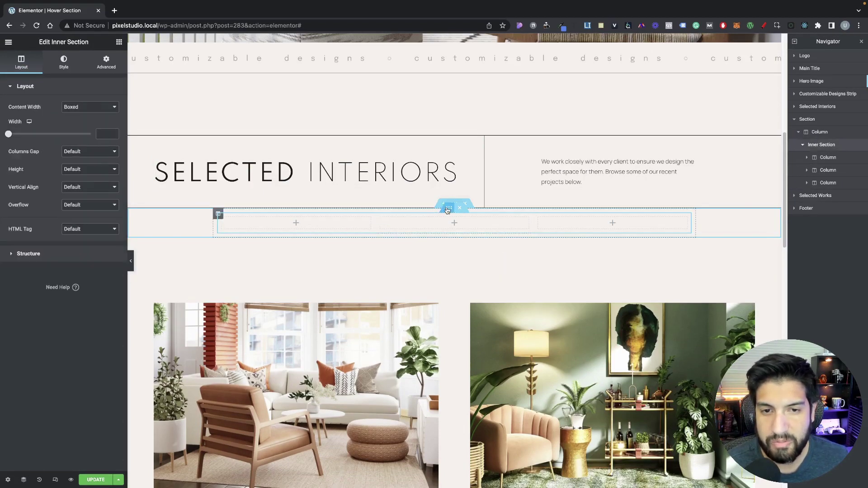
click(82, 171)
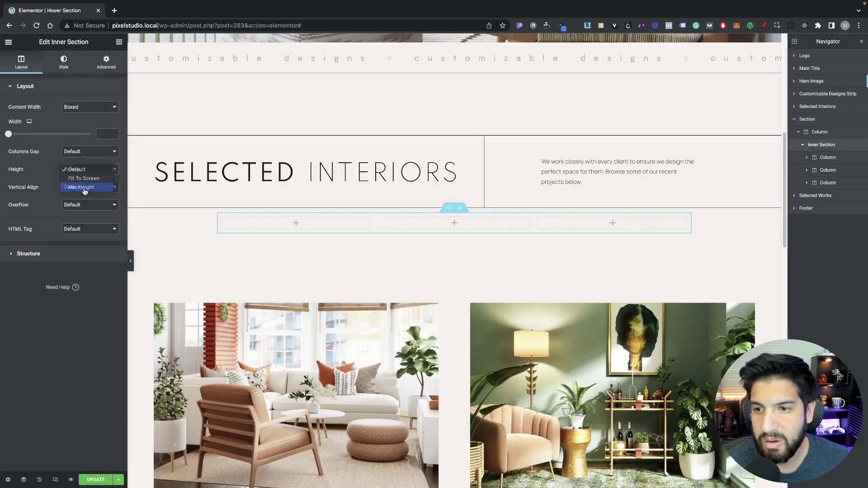
click(85, 187)
drag(110, 196, 90, 196)
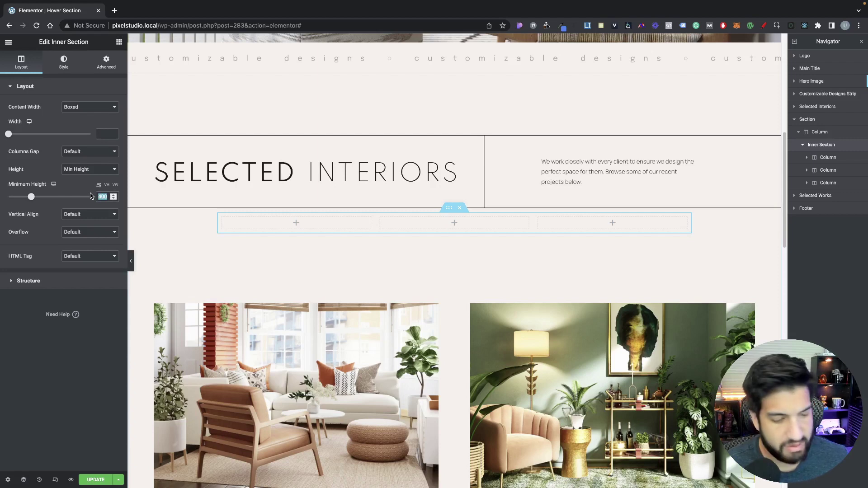
text(600)
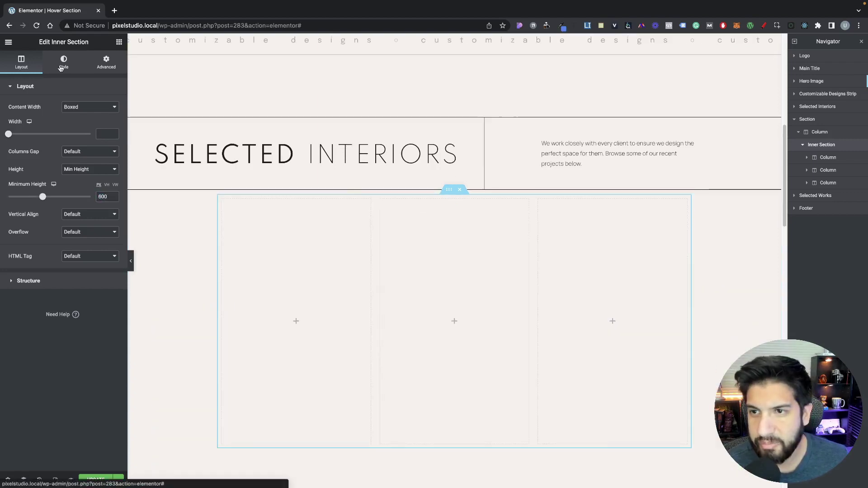
Step: Give the inner section a Classic background using the daytime forest lake reflection photo, with its size set to Cover
click(61, 67)
click(79, 126)
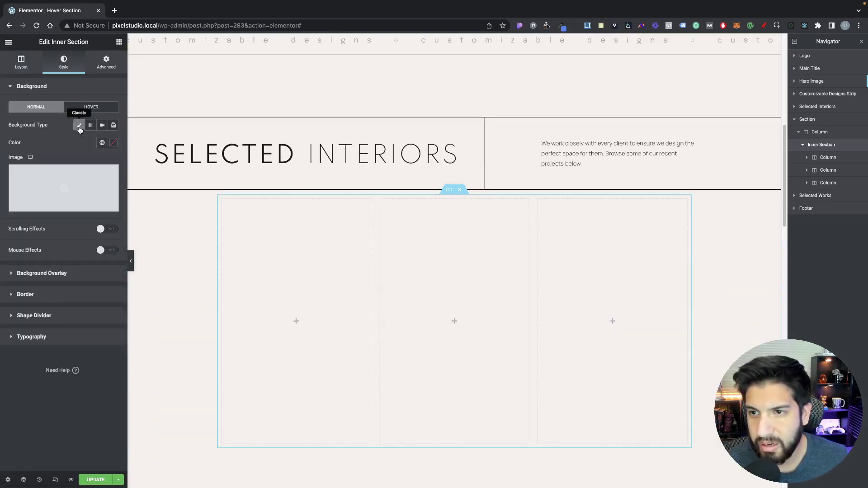
click(92, 181)
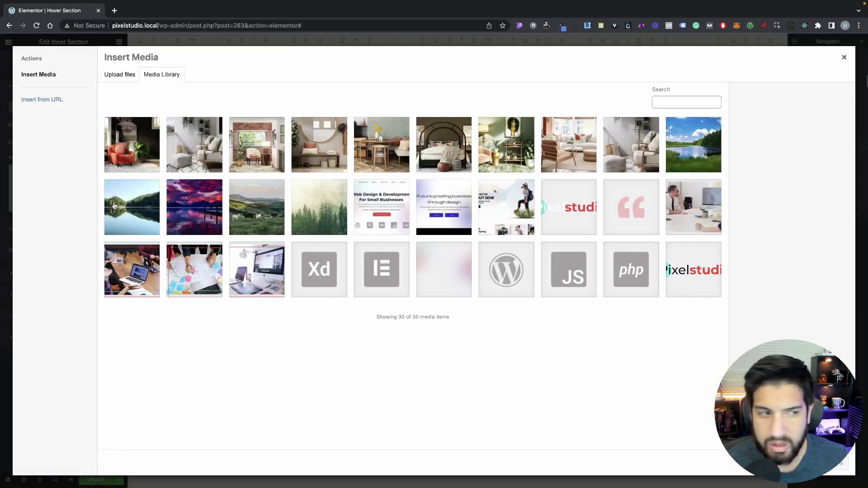
double_click(113, 206)
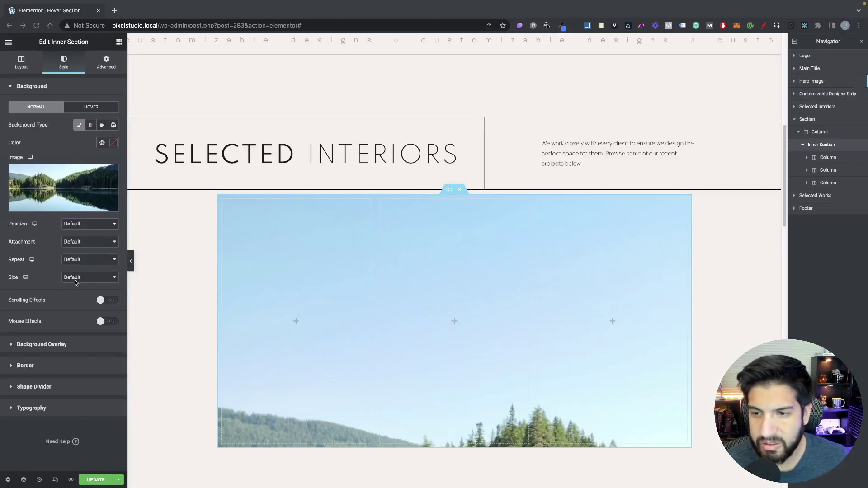
click(75, 278)
click(75, 295)
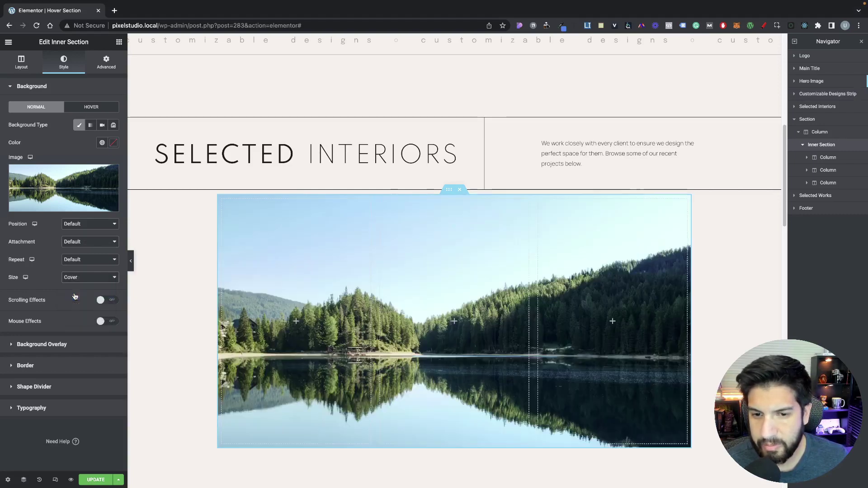
Step: Add a Classic background overlay to the inner section in black (#000000) with an opacity of 0.37
click(61, 344)
click(103, 146)
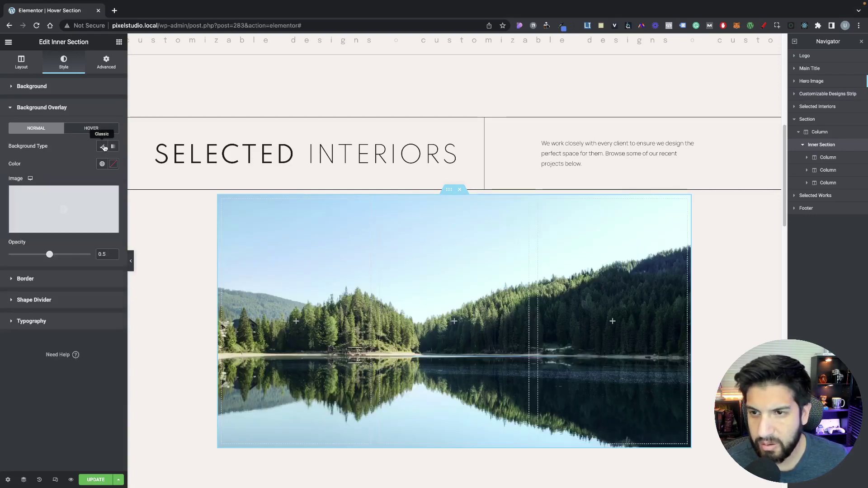
click(113, 165)
click(42, 252)
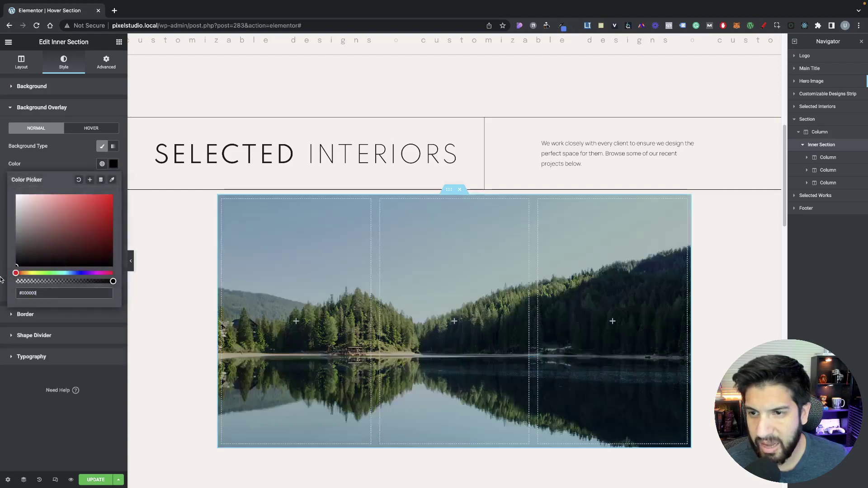
click(110, 257)
key(BackSpace)
key(BackSpace)
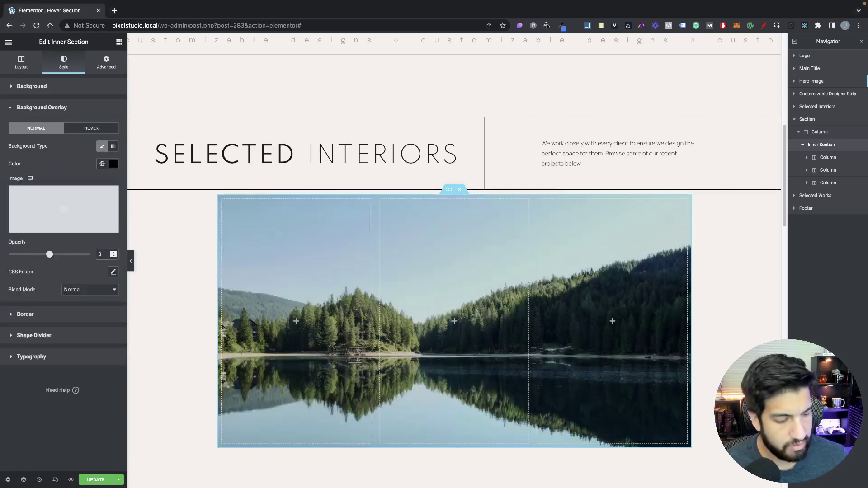
text(.37)
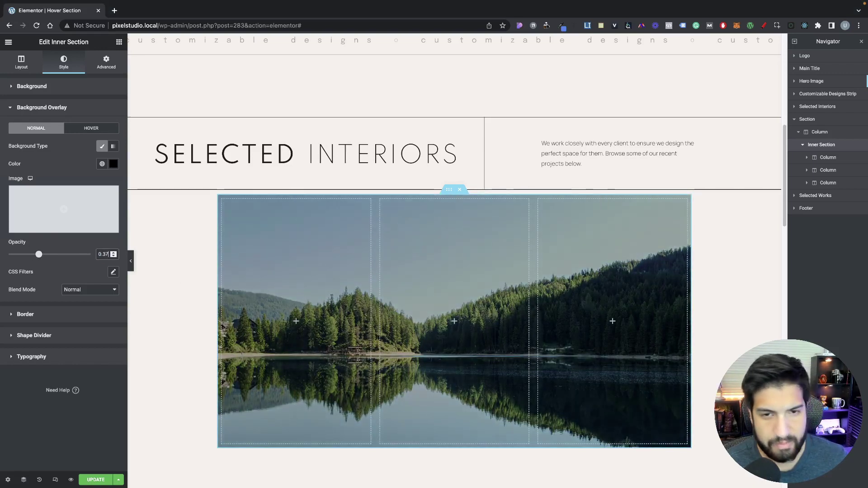
Step: Set the inner section's border radius to 10 px on all corners and assign it the CSS class bg-inner-section
click(50, 318)
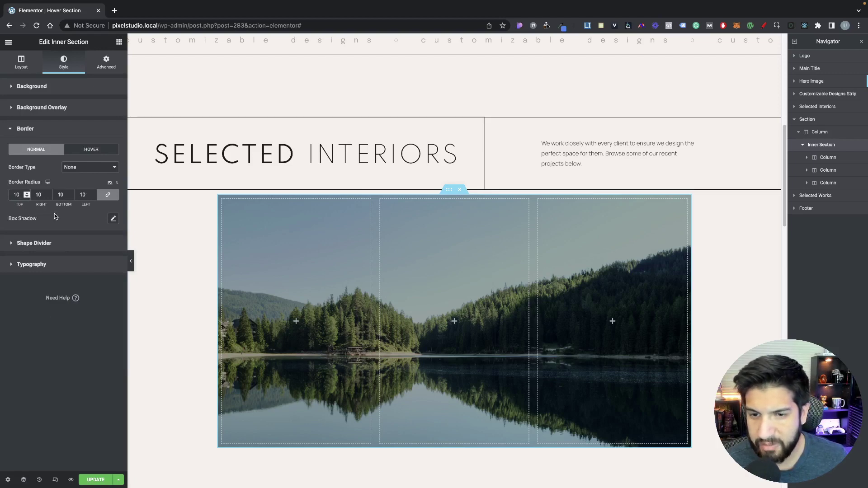
click(107, 62)
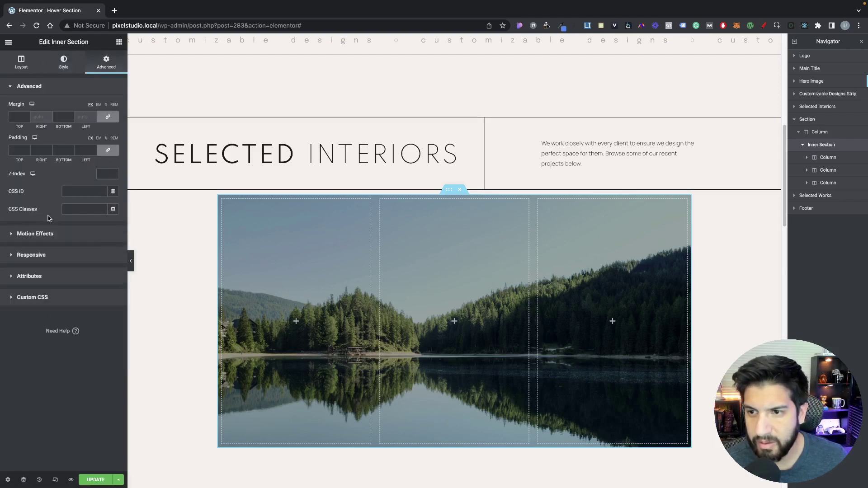
click(68, 209)
text(bg-inner-section)
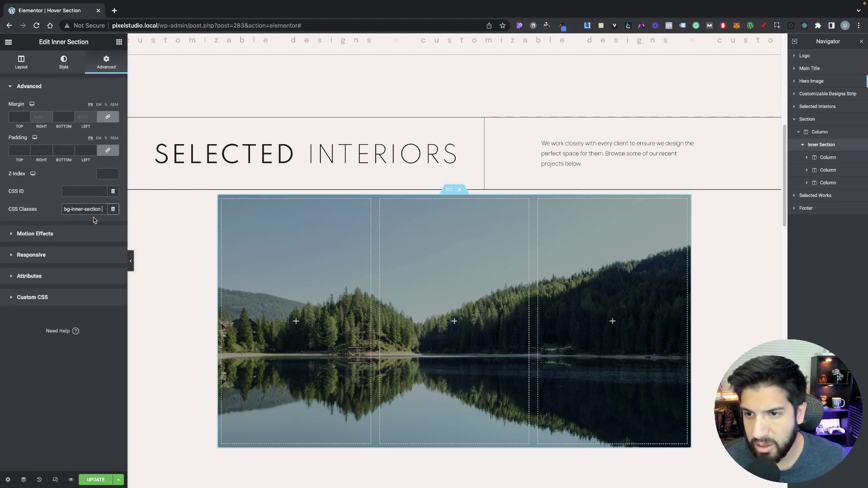
Step: Find the Image Box widget and place it in the inner section's first column
scroll(454, 271, down, 2)
click(119, 42)
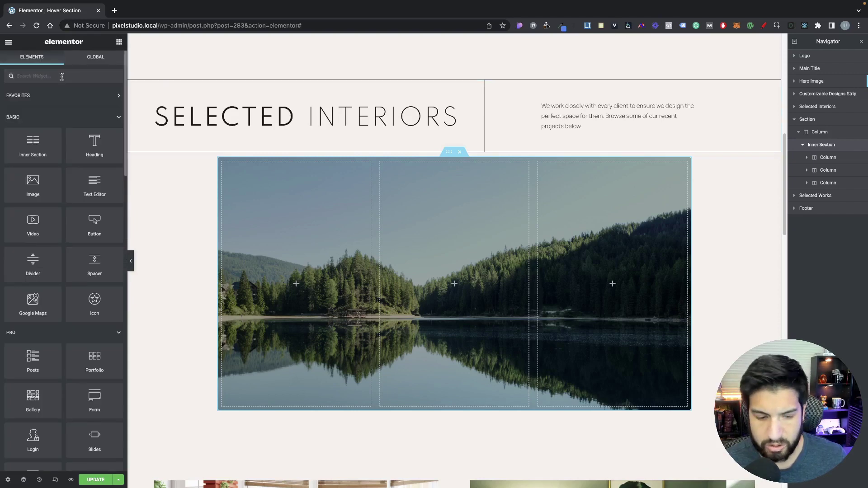
text(image box)
drag(33, 106, 315, 299)
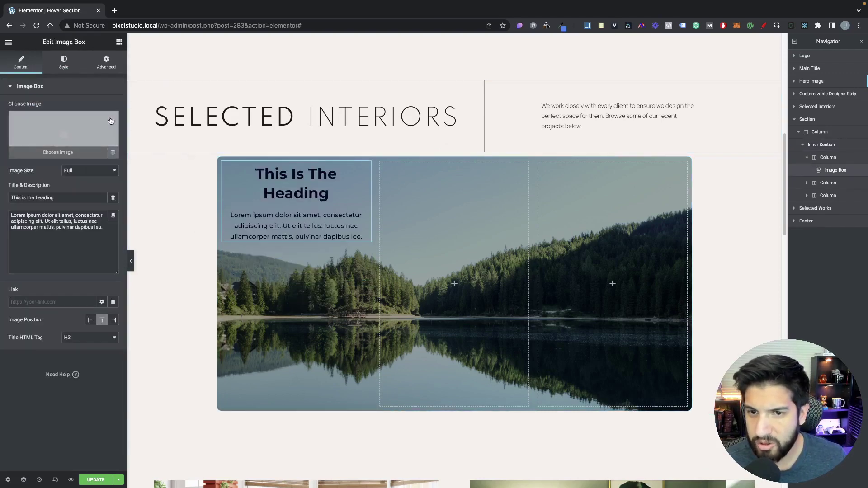
Step: Add a Heading widget below the image box in the first column and set its title to "Learn More"
click(120, 42)
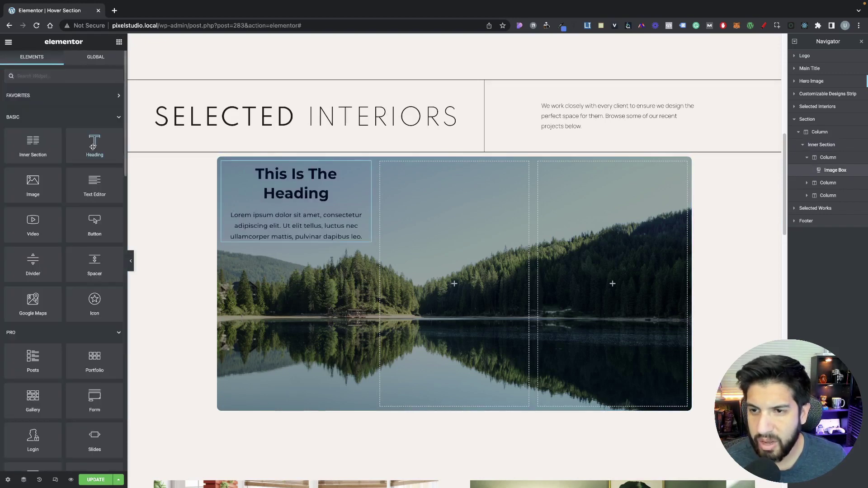
drag(92, 147, 288, 247)
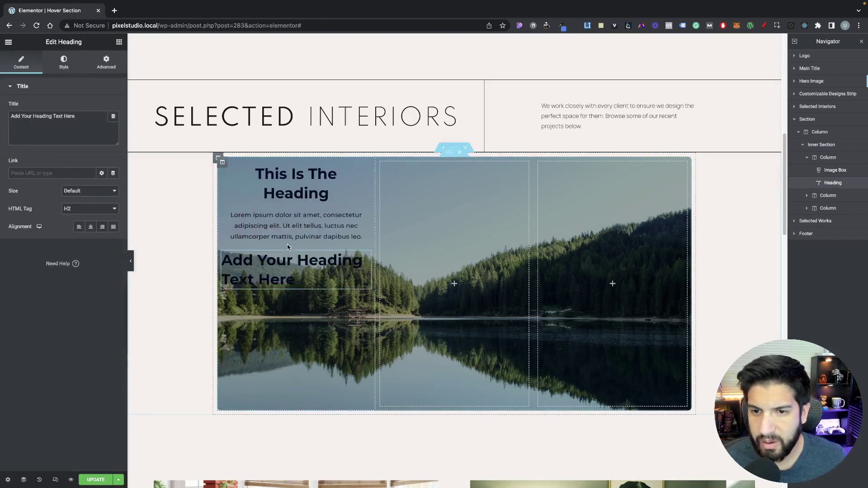
triple_click(42, 116)
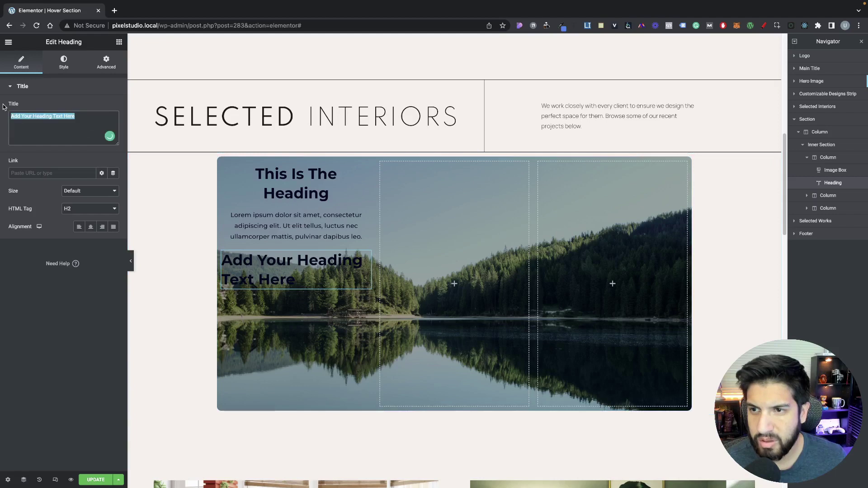
key(BackSpace)
text(Learn More)
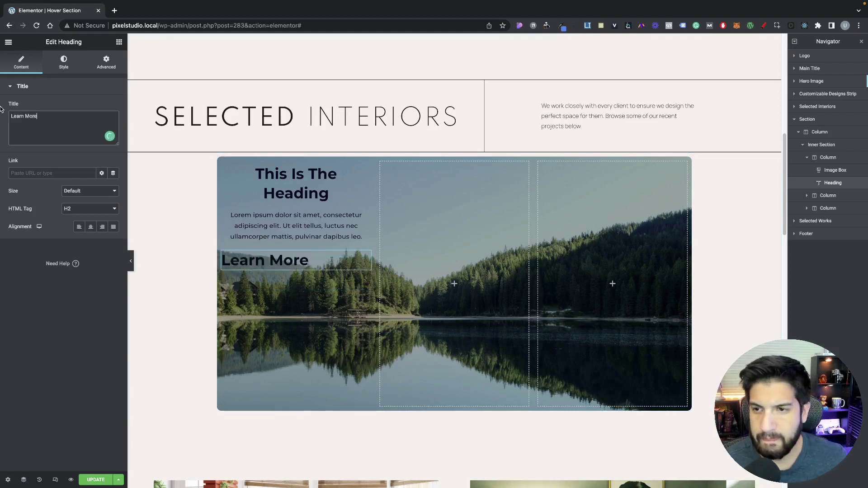
Step: Change the text color of the "Learn More" heading in the first column to white
click(64, 62)
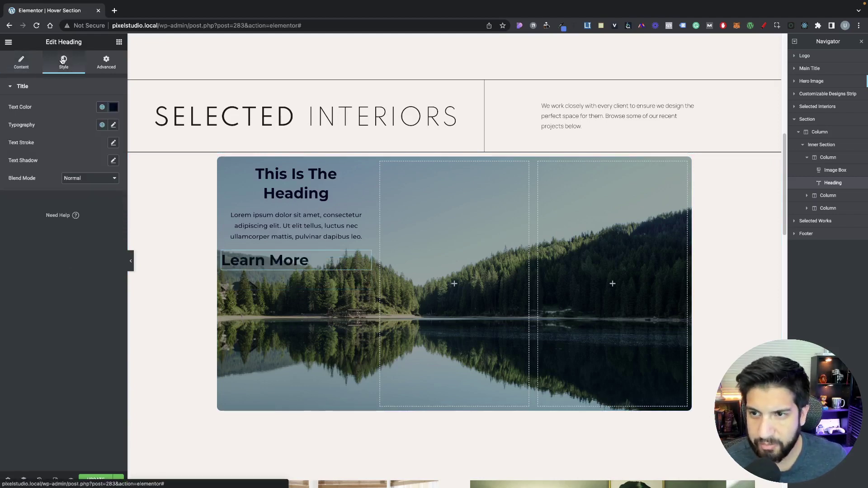
click(114, 107)
click(19, 144)
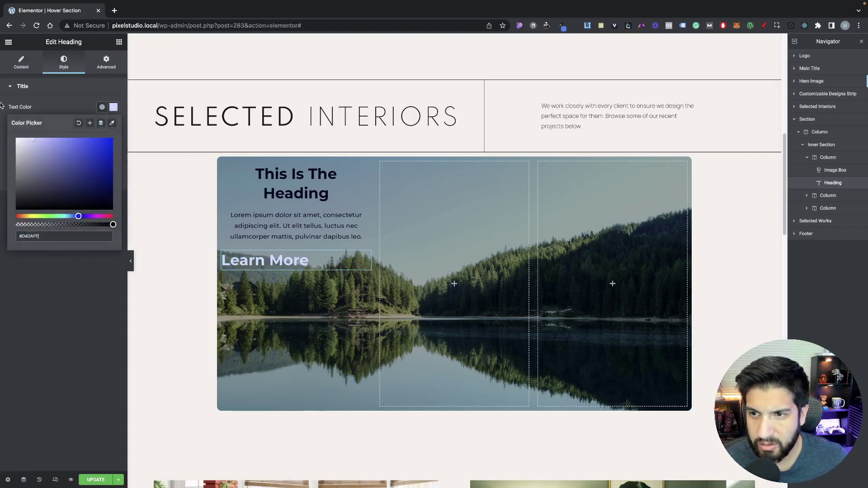
click(49, 97)
Step: Set the "Learn More" heading's typography to size 15 px, weight 400 and uppercase transform
click(113, 127)
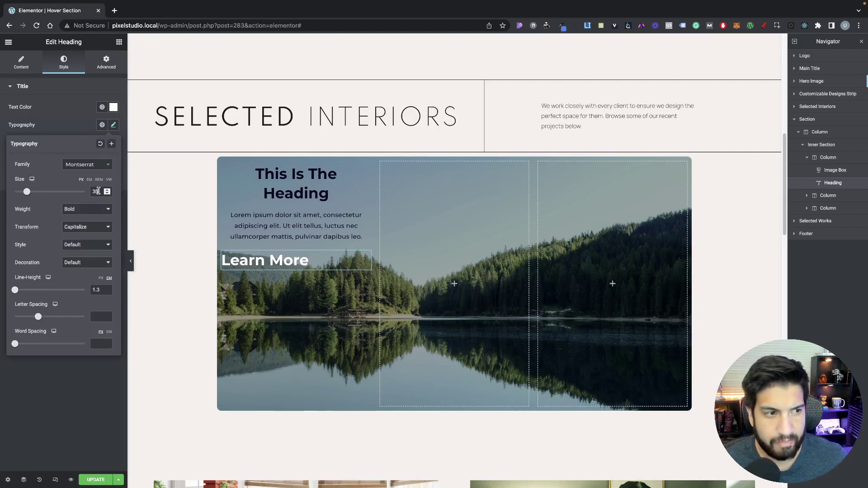
drag(98, 191, 68, 189)
text(15)
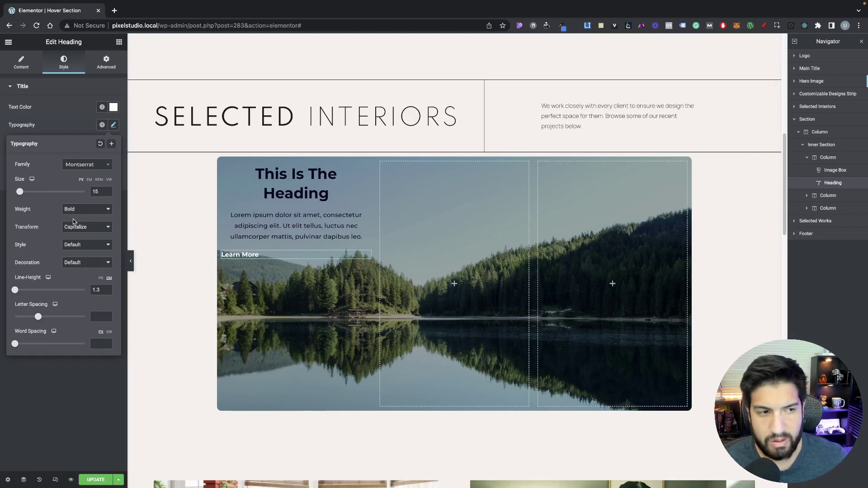
click(79, 209)
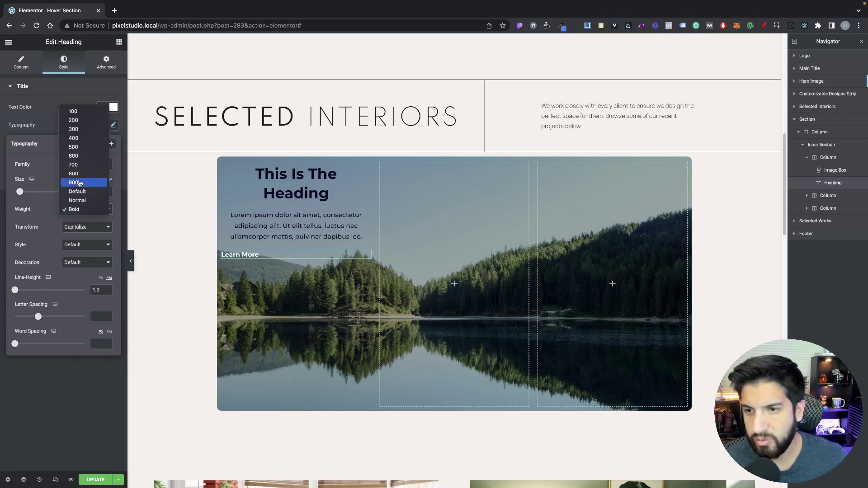
click(75, 136)
click(82, 227)
click(82, 209)
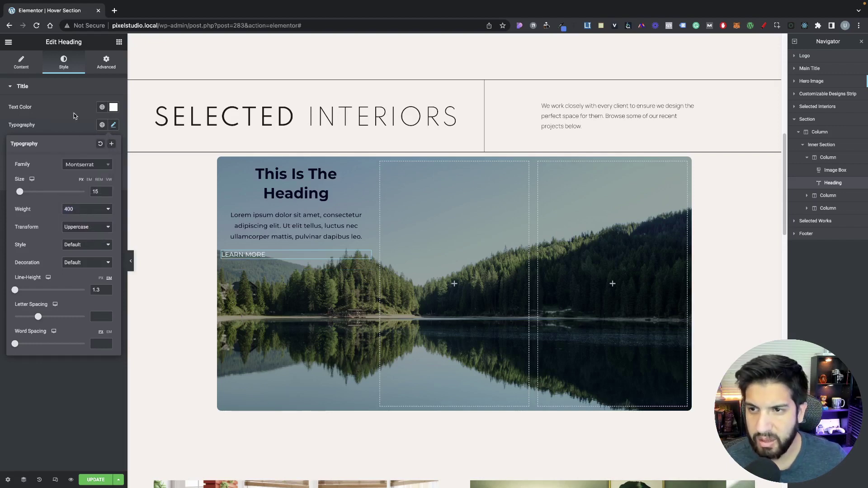
click(74, 113)
Step: Set the "Learn More" heading's width to Inline (auto) and its vertical alignment to the end
click(107, 66)
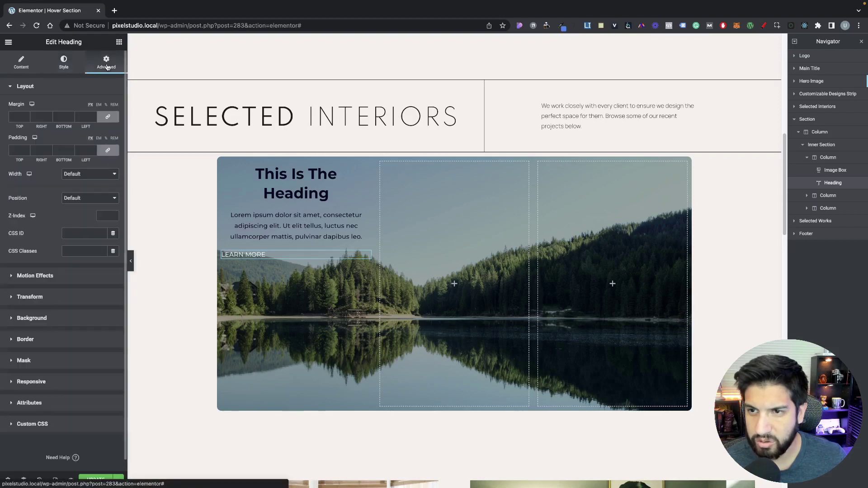
click(79, 176)
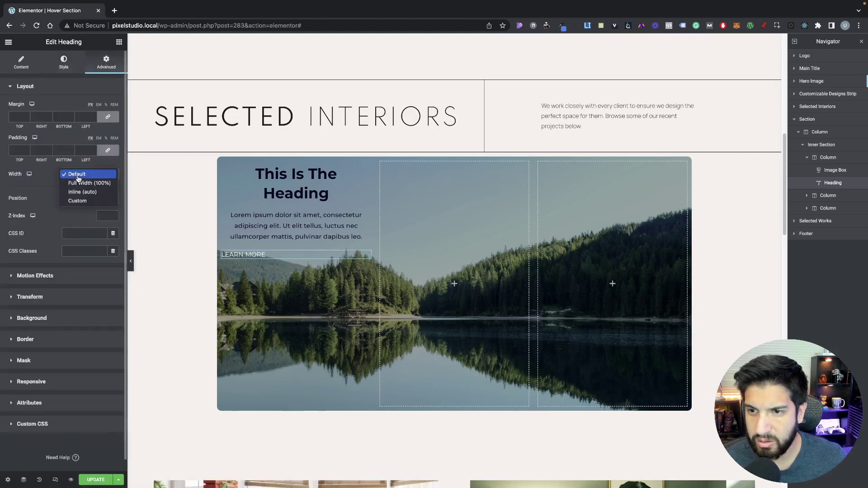
click(82, 193)
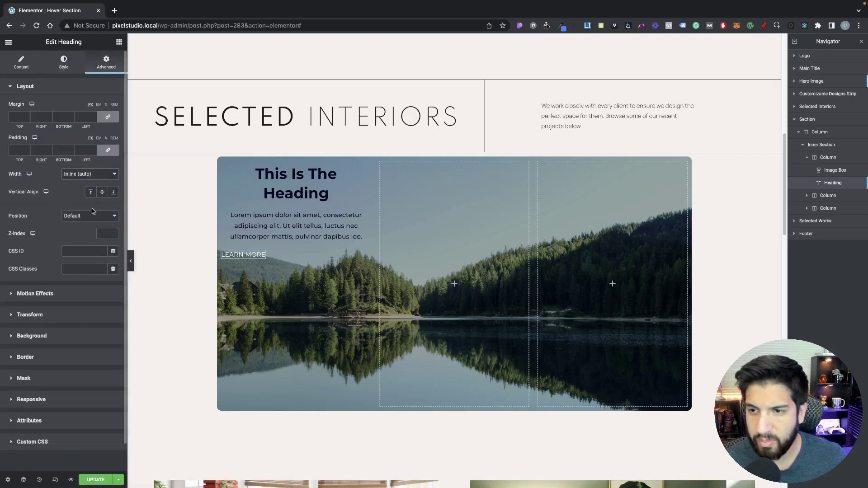
click(113, 193)
Step: Add a 0 px Spacer above the first column's image box and align the column vertically to Space Between and horizontally to Center
click(119, 42)
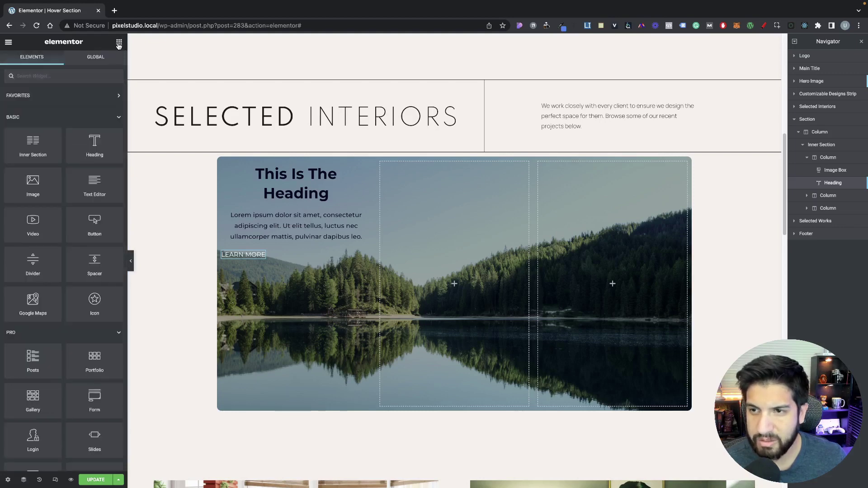
drag(101, 271, 299, 172)
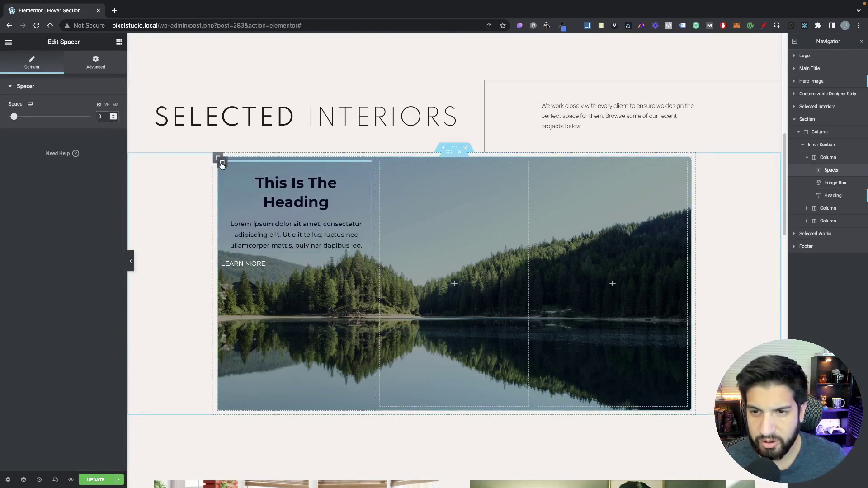
click(223, 164)
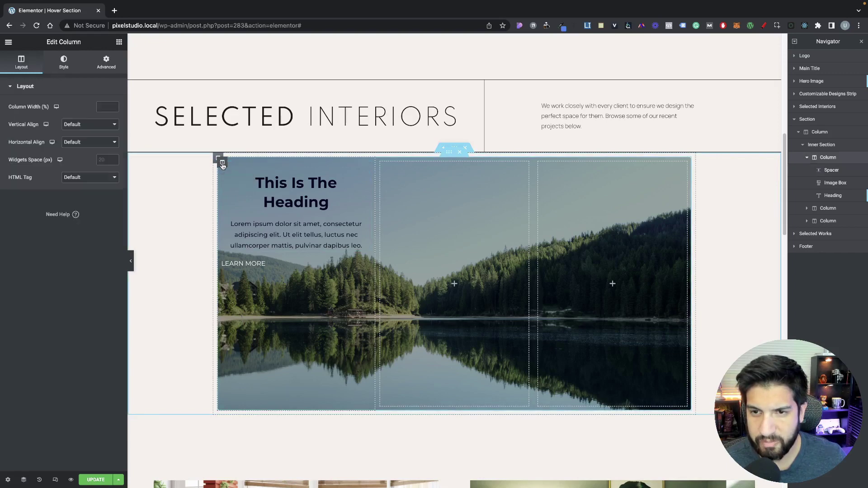
click(78, 125)
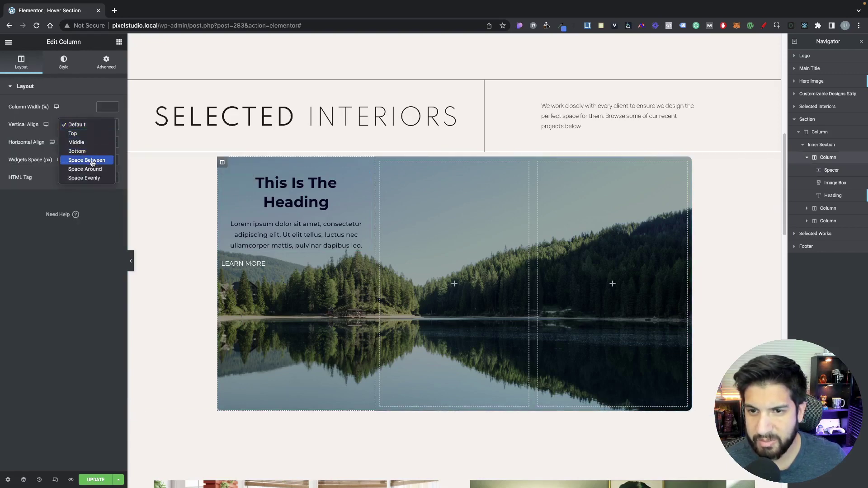
click(88, 160)
click(78, 143)
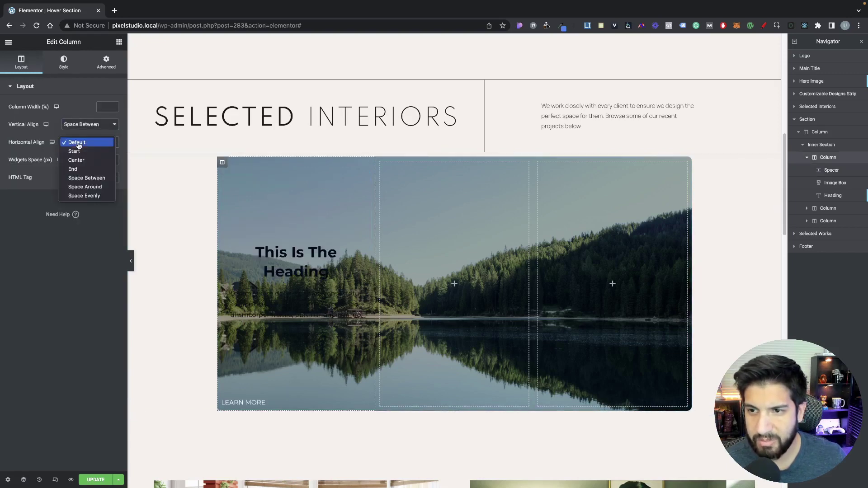
click(77, 161)
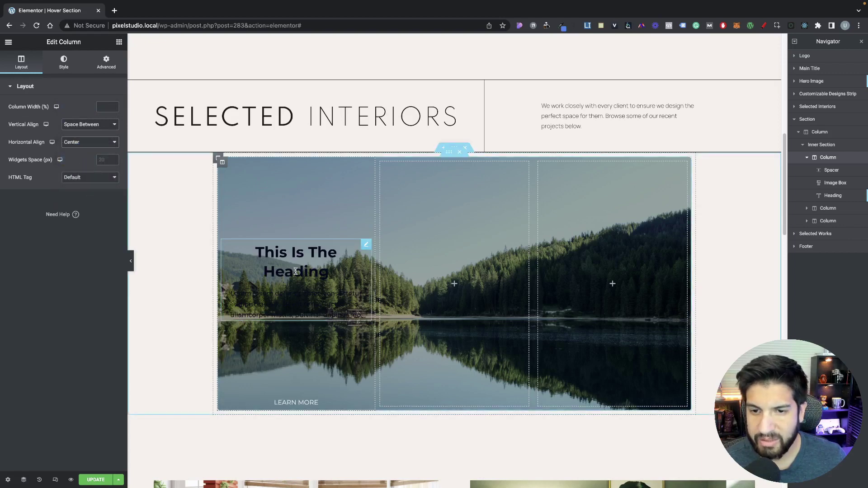
Step: Change the title of the image box in the first column to "The Lake"
click(295, 272)
triple_click(72, 200)
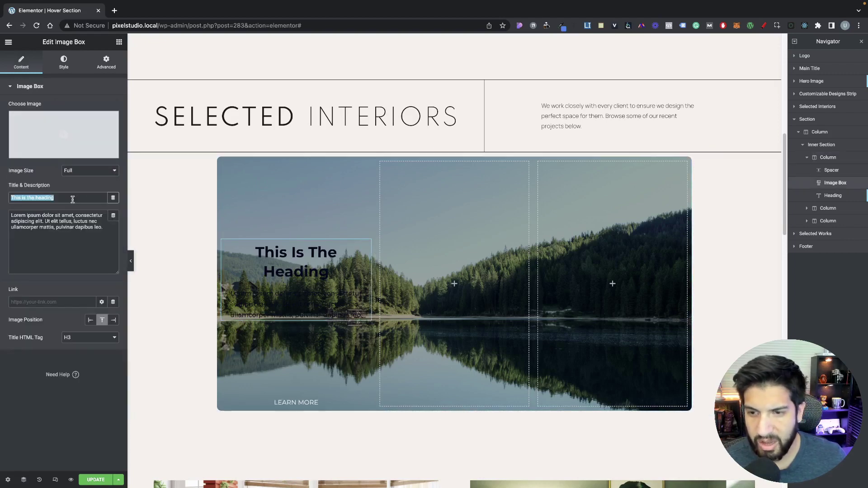
text(The Lake)
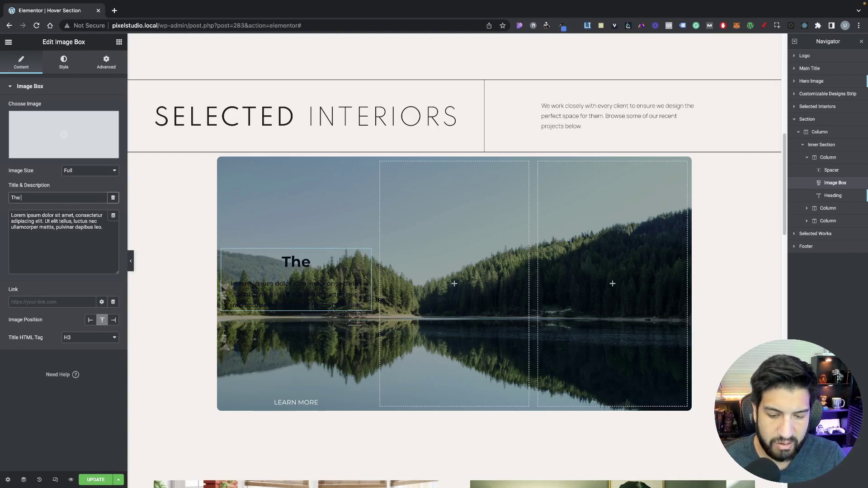
Step: Set both the title color and the description color of the image box to white
click(61, 59)
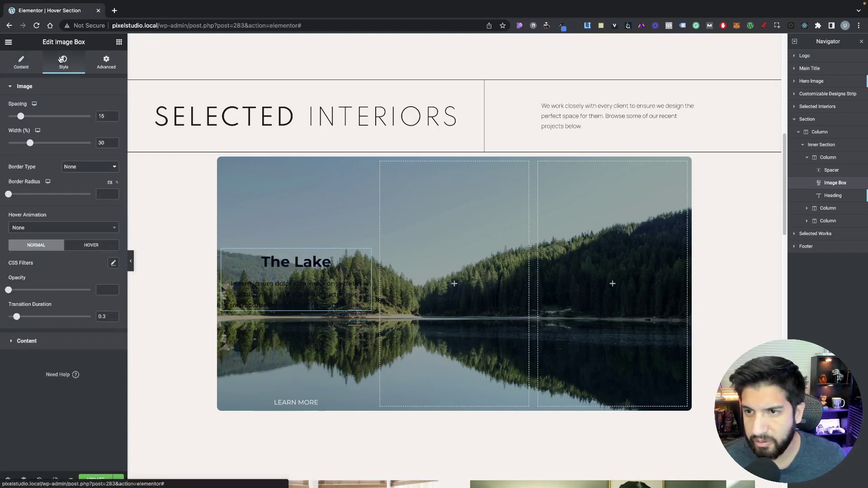
click(39, 345)
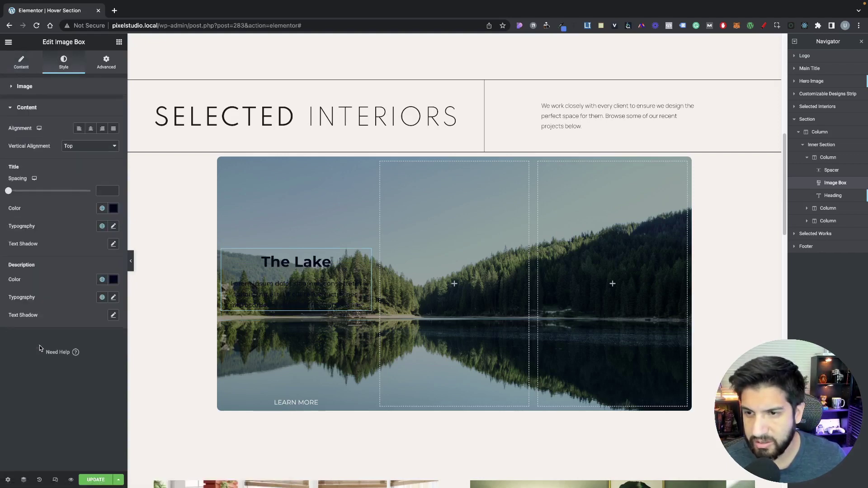
click(113, 208)
drag(59, 263, 17, 240)
click(3, 213)
click(113, 279)
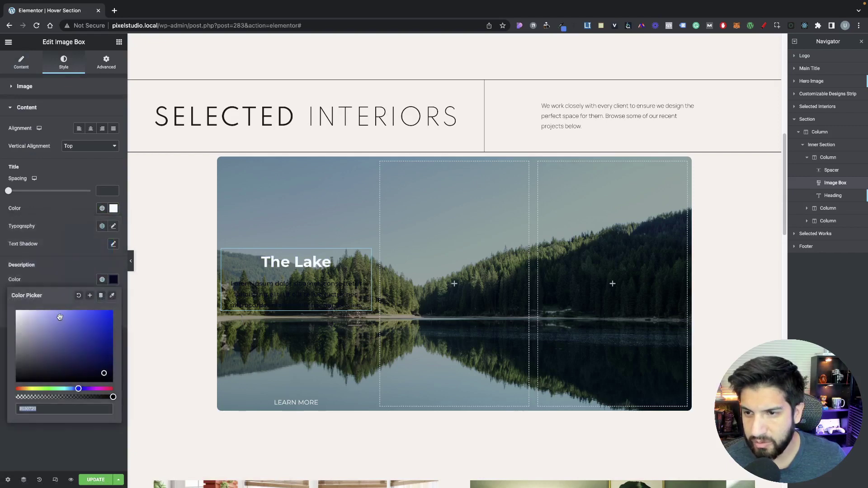
click(38, 316)
click(58, 264)
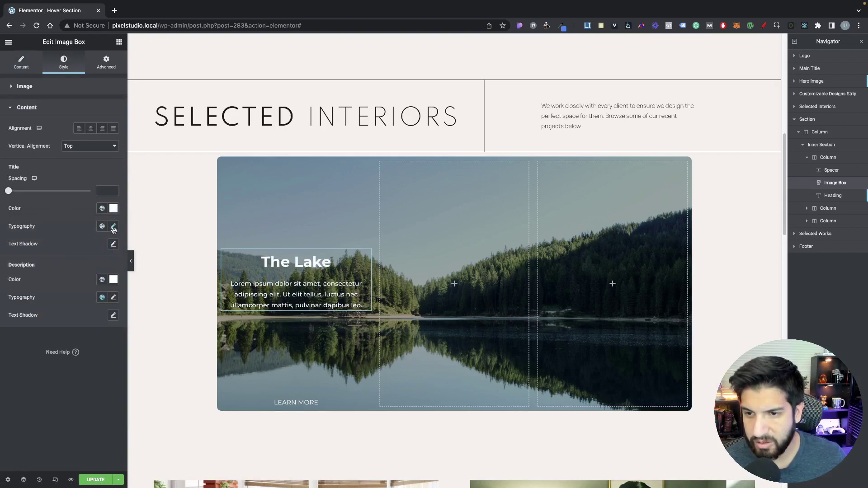
Step: Set the text transform of the image box title to Uppercase
click(114, 227)
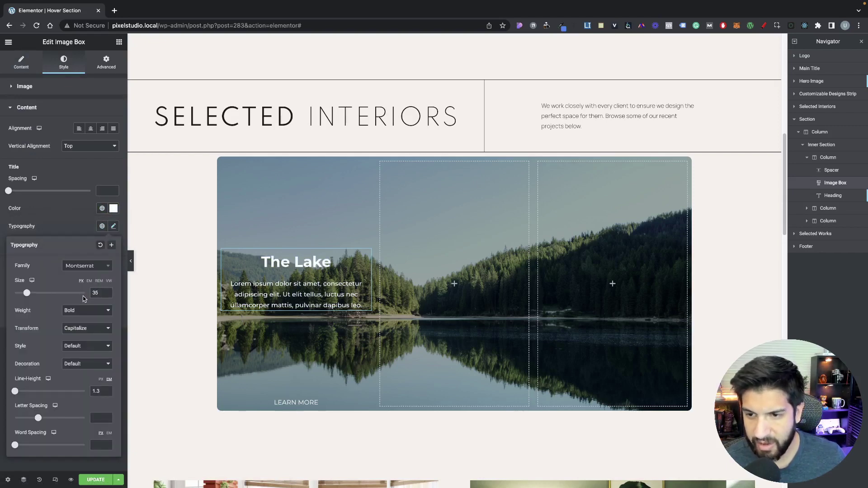
click(77, 329)
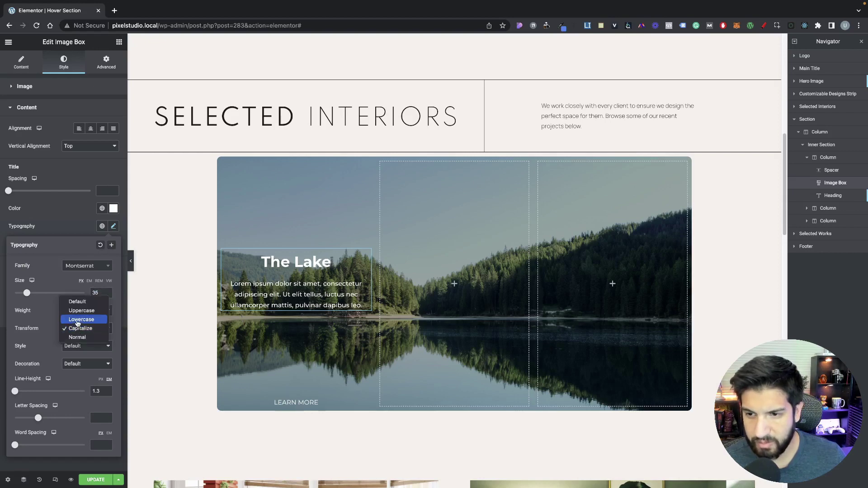
click(82, 311)
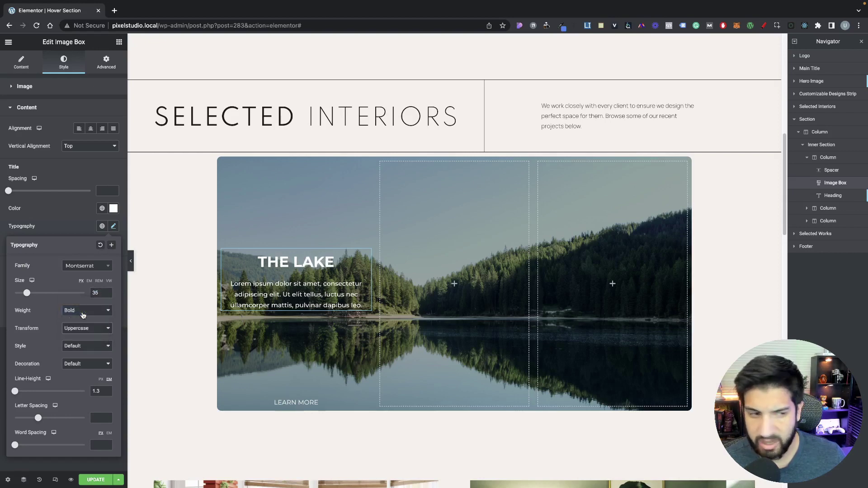
click(76, 226)
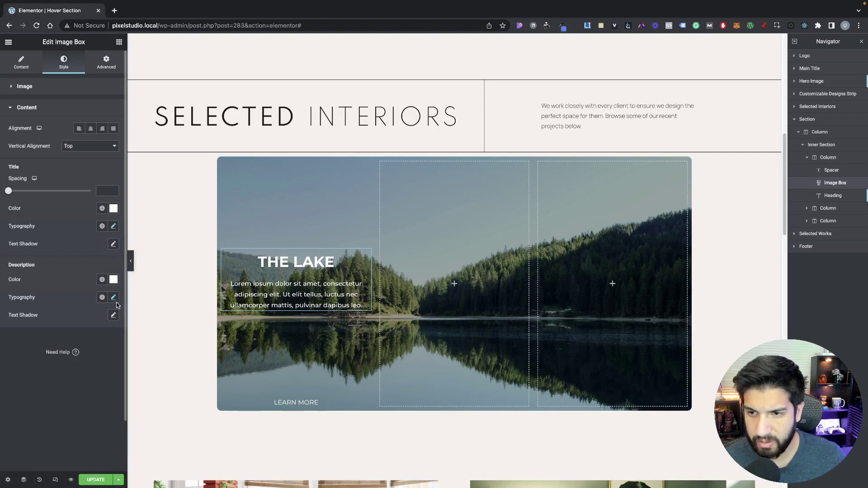
Step: Set the image box description's font weight to 400 and the title spacing to 0
click(114, 297)
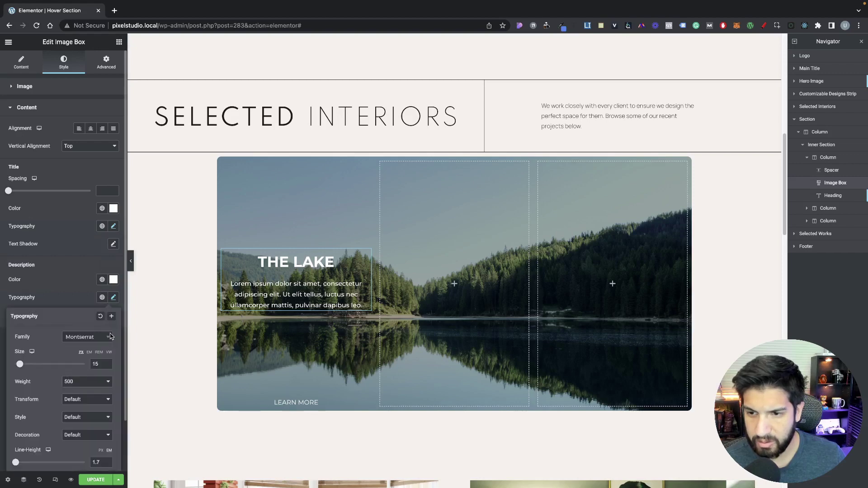
click(96, 381)
click(91, 374)
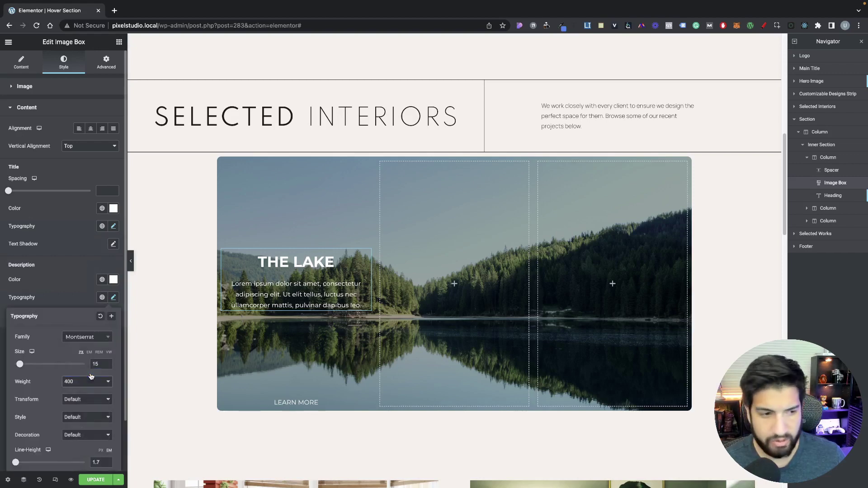
click(96, 195)
text(0)
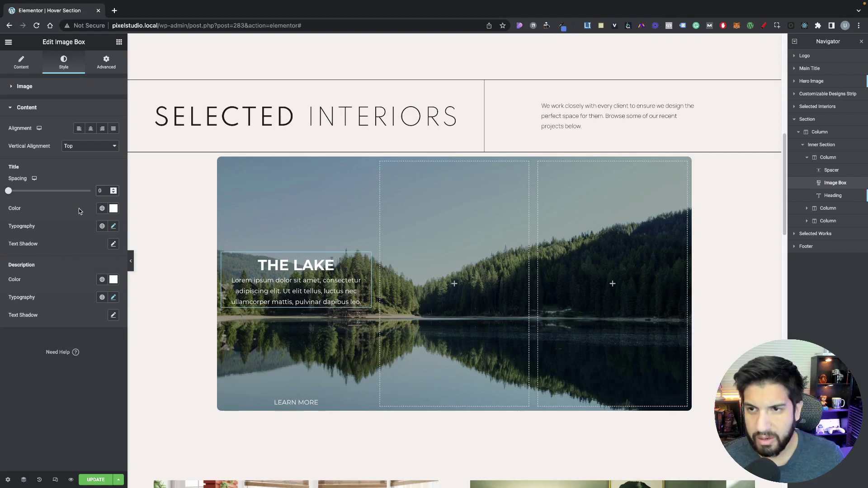
Step: Assign the CSS class img-box-1 to the image box in the first column
click(107, 62)
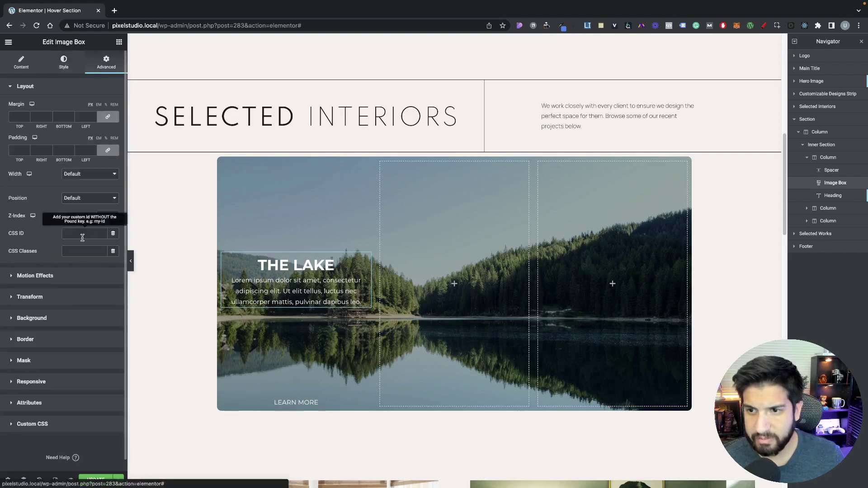
text(img-box-1)
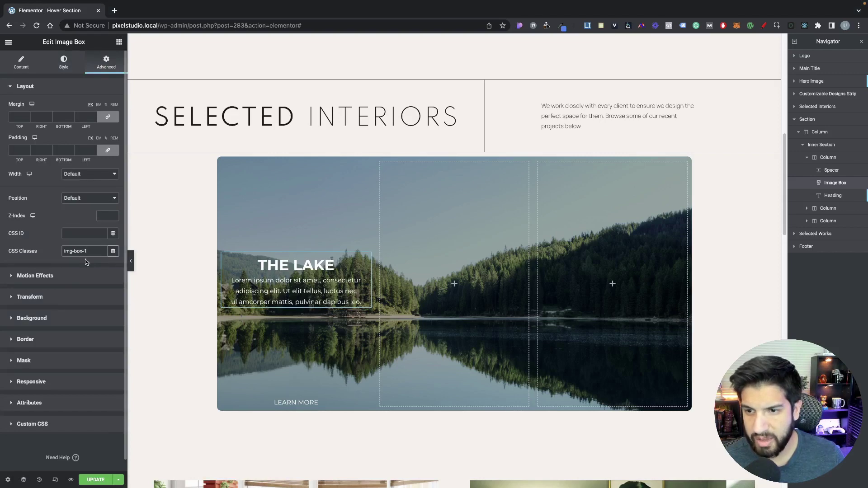
drag(88, 251, 58, 252)
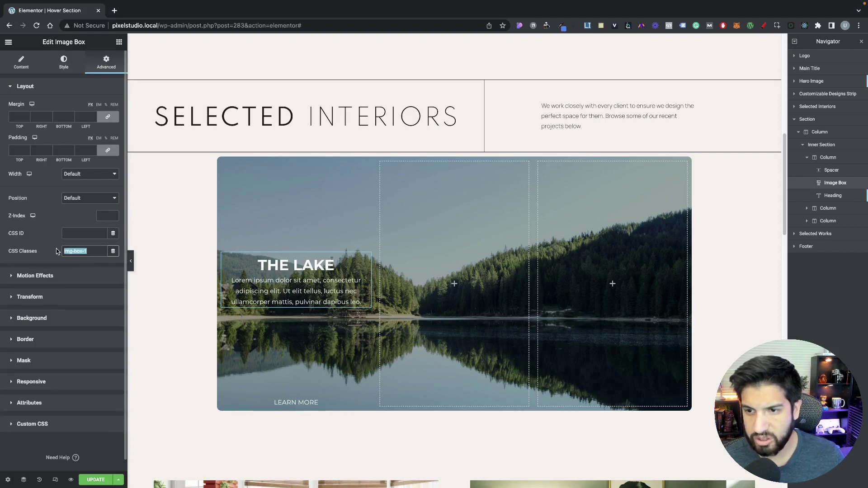
click(58, 251)
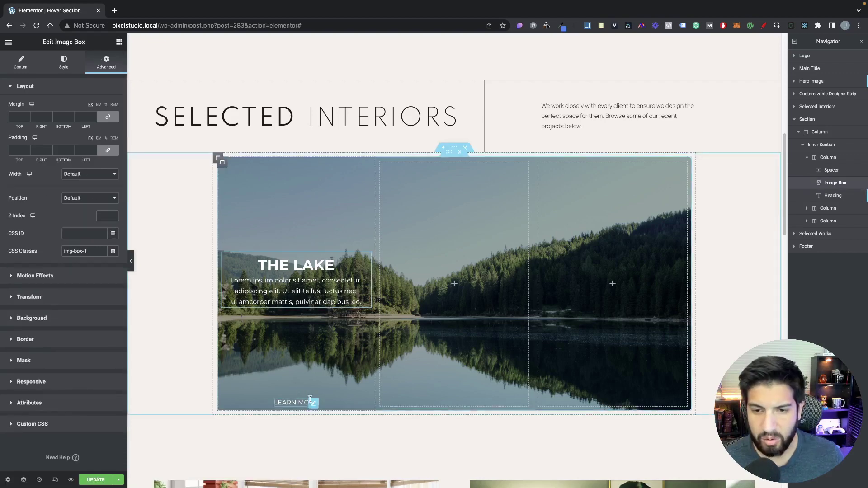
Step: Assign the CSS class learn-btn-1 to the "Learn More" heading
click(315, 407)
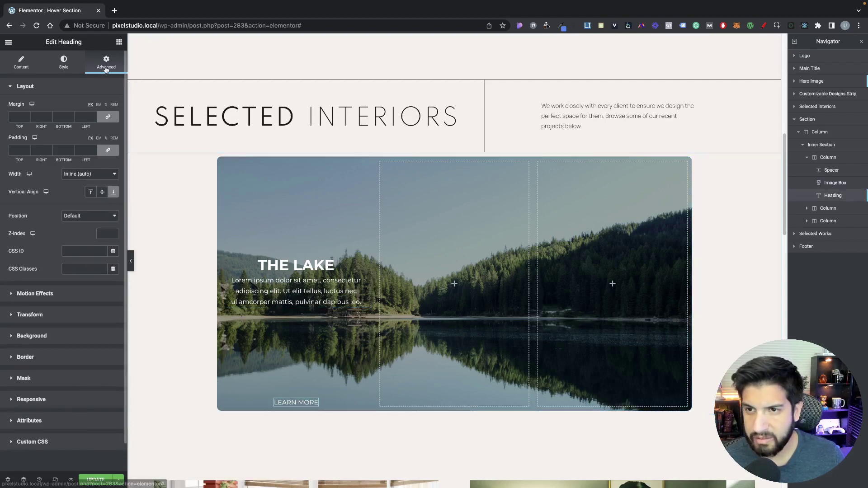
click(79, 270)
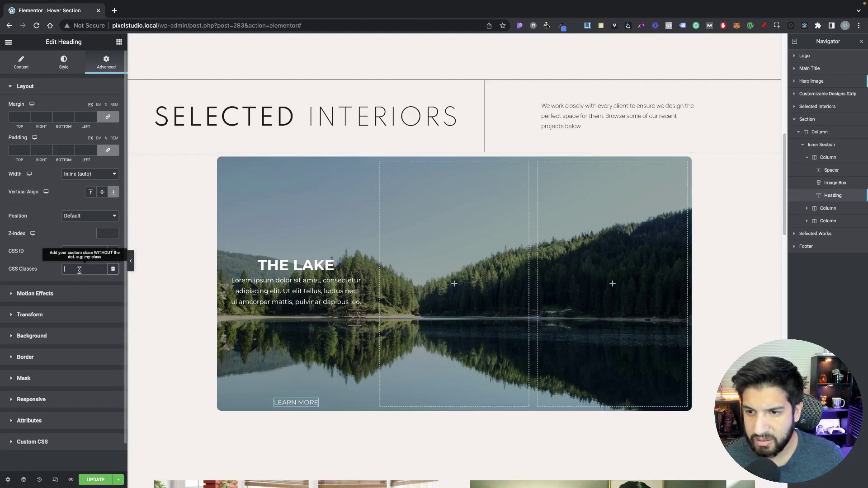
text(learn-btn-1)
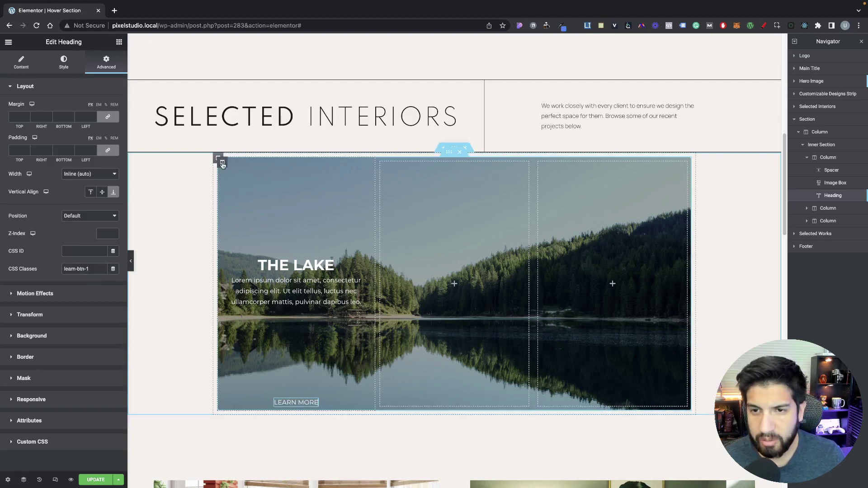
Step: Paste the hover-animation CSS for .learn-btn-1, .img-box-1 and the image box description into the first column's custom CSS
click(222, 163)
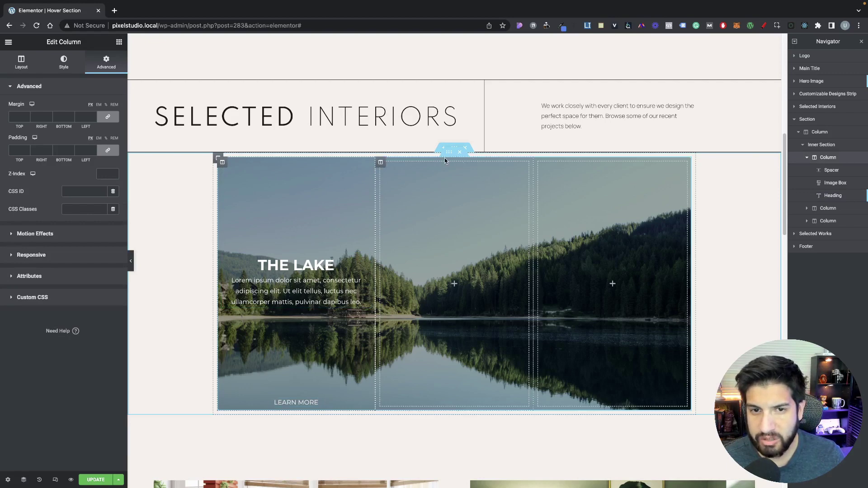
click(43, 297)
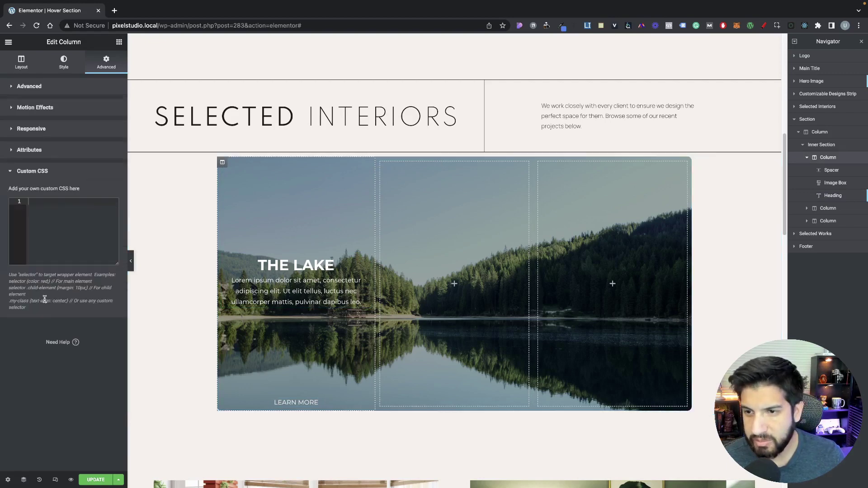
click(56, 208)
key(ctrl+v)
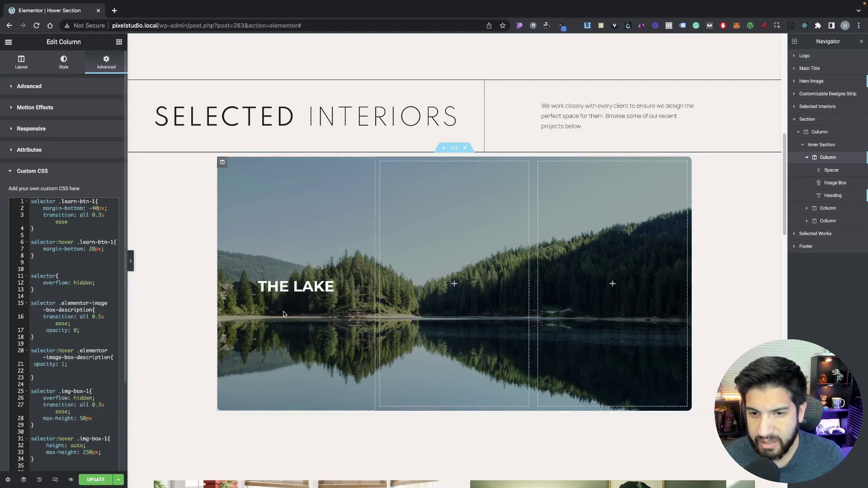
mouse_move(297, 296)
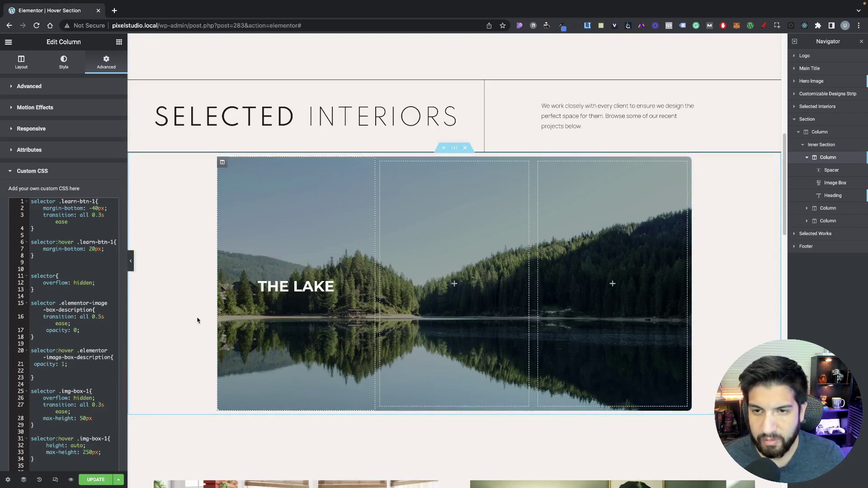
Step: Duplicate the "The Lake" column twice and delete the two empty columns from the inner section
right_click(222, 162)
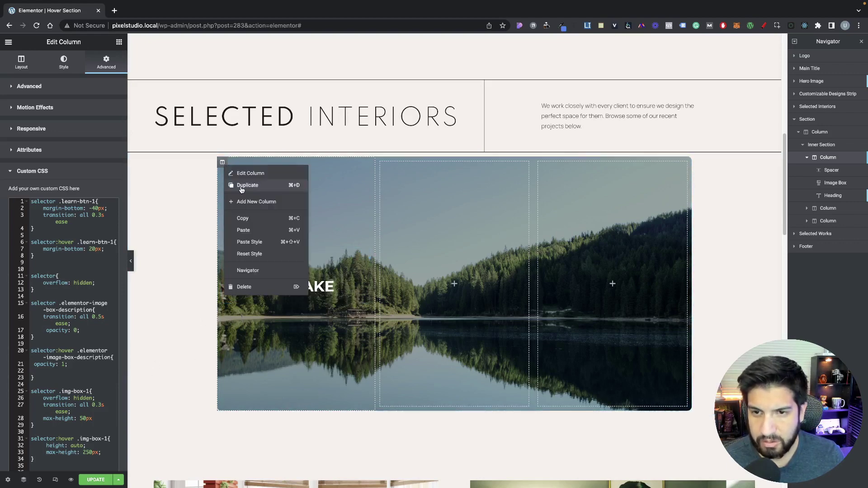
click(242, 185)
right_click(341, 162)
click(361, 186)
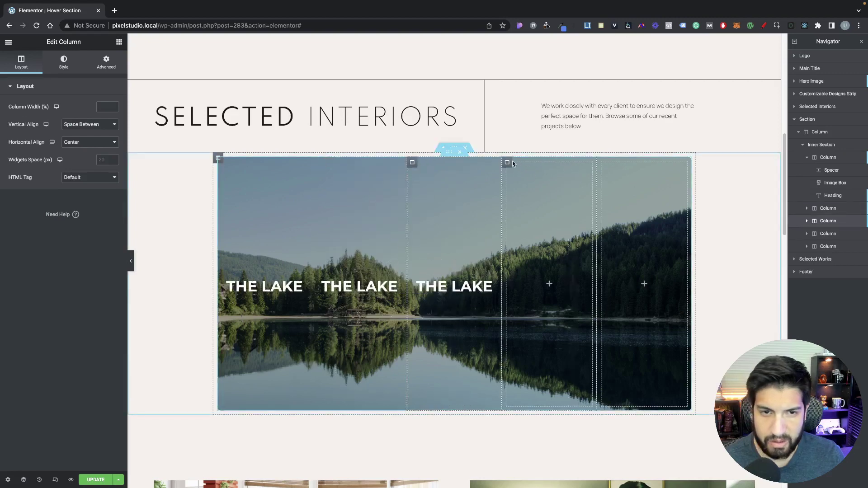
right_click(507, 162)
click(527, 285)
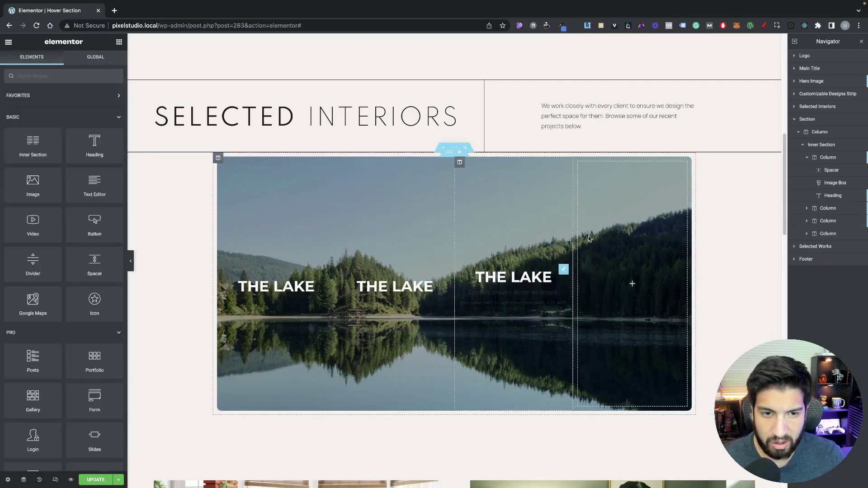
right_click(579, 163)
click(600, 287)
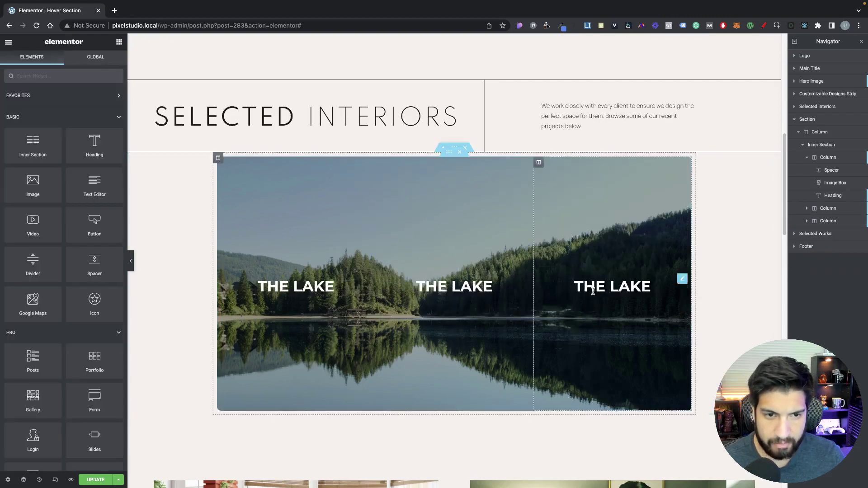
Step: Retitle the second column's image box "The woods" and the third column's image box "The Farm"
click(469, 274)
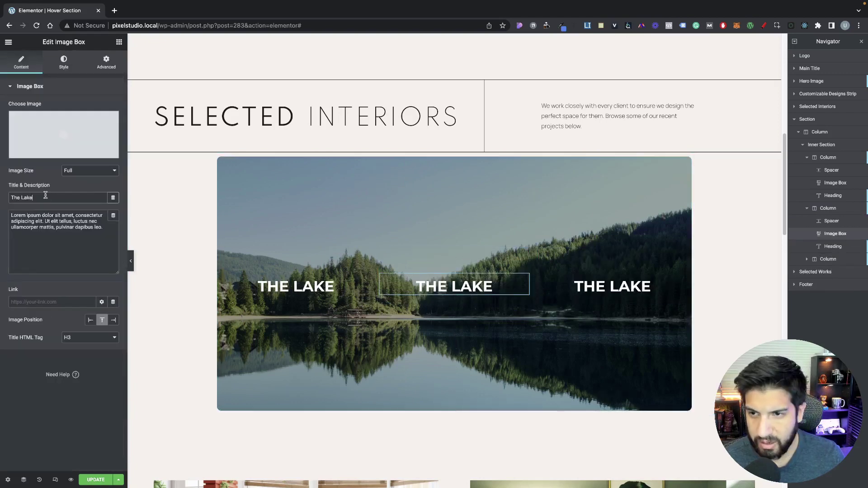
drag(33, 198, 20, 197)
text(Woods)
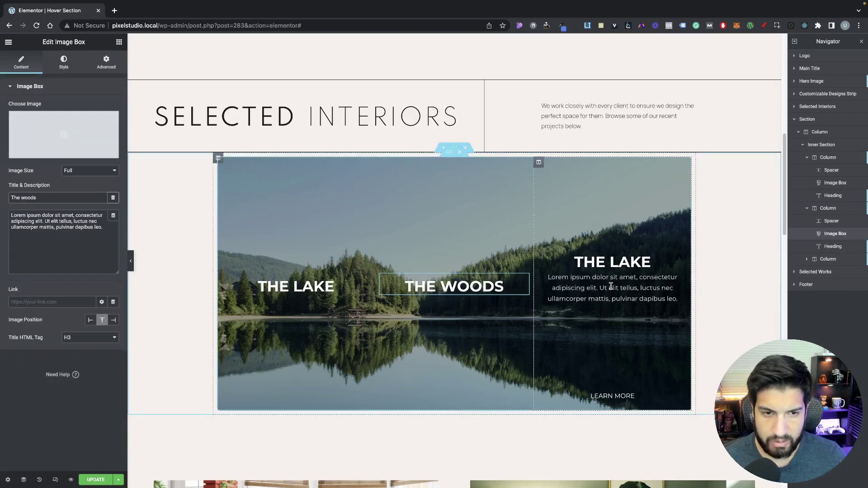
click(615, 261)
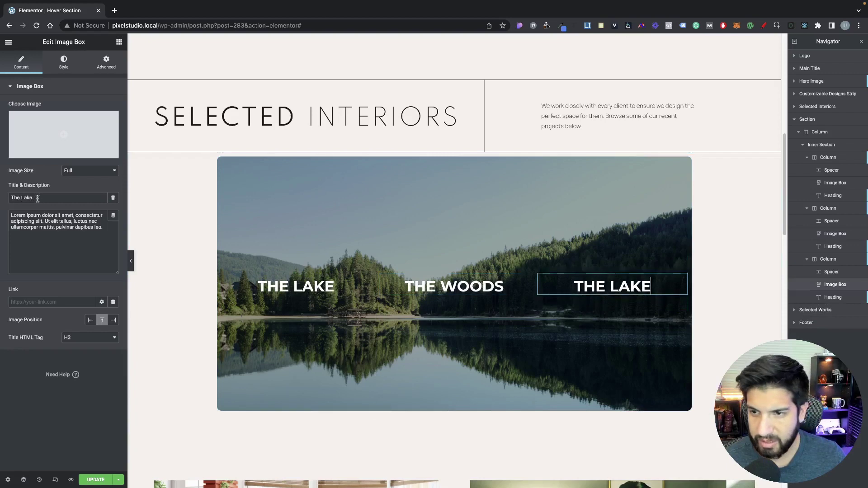
drag(33, 198, 21, 200)
text(Farm)
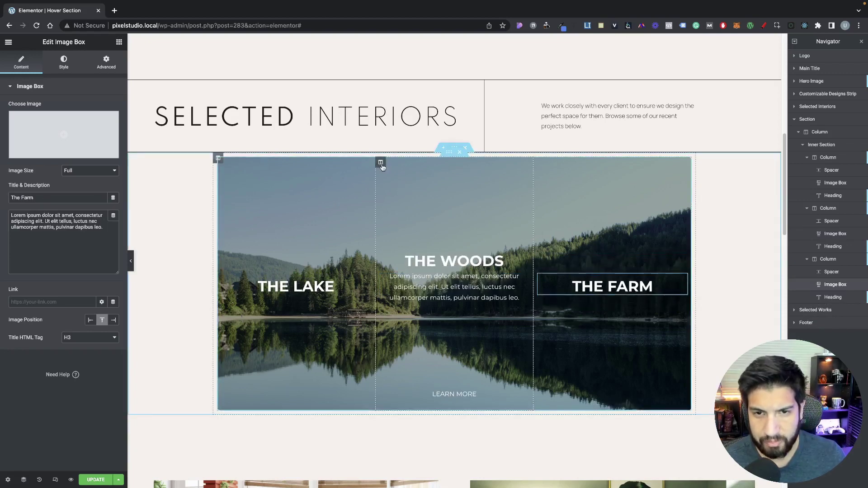
Step: Assign the CSS class column-2 to the middle column
click(381, 162)
click(107, 62)
click(82, 209)
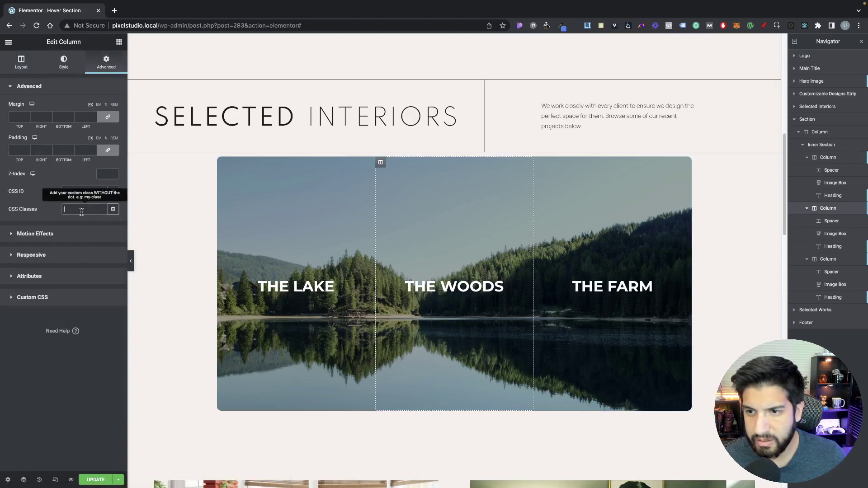
text(column-2)
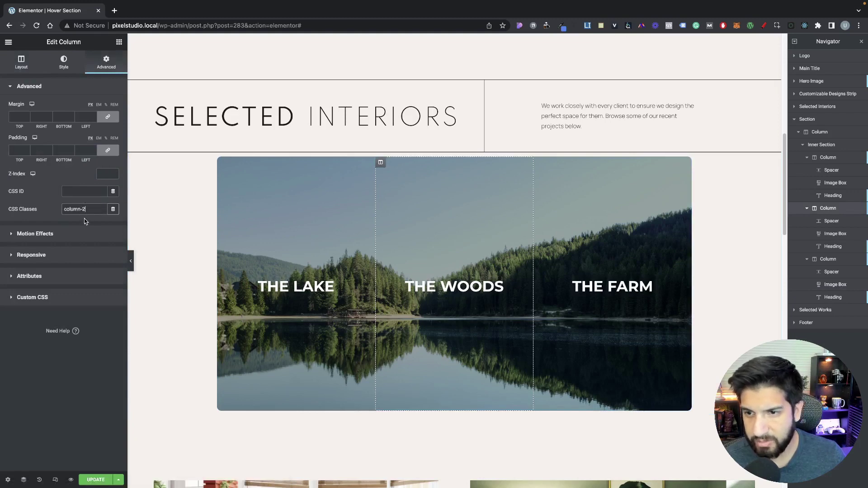
Step: Assign the CSS class column-3 to the "The Farm" column
click(539, 163)
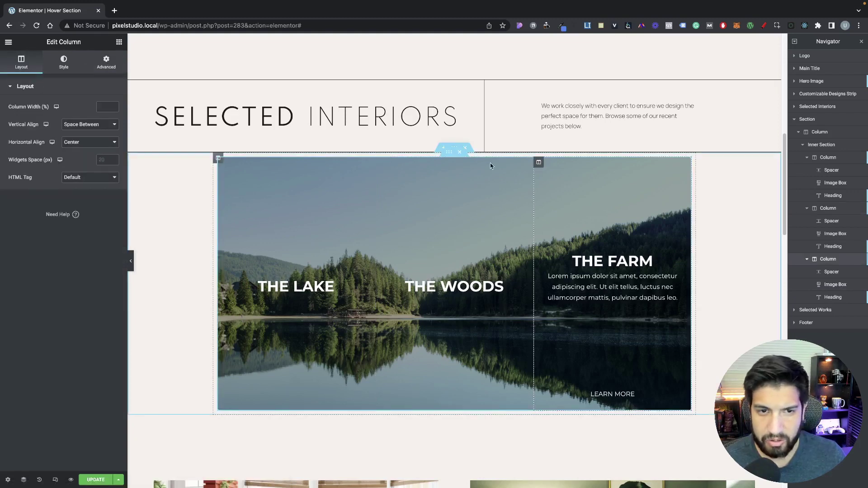
click(106, 62)
click(90, 212)
text(column-2)
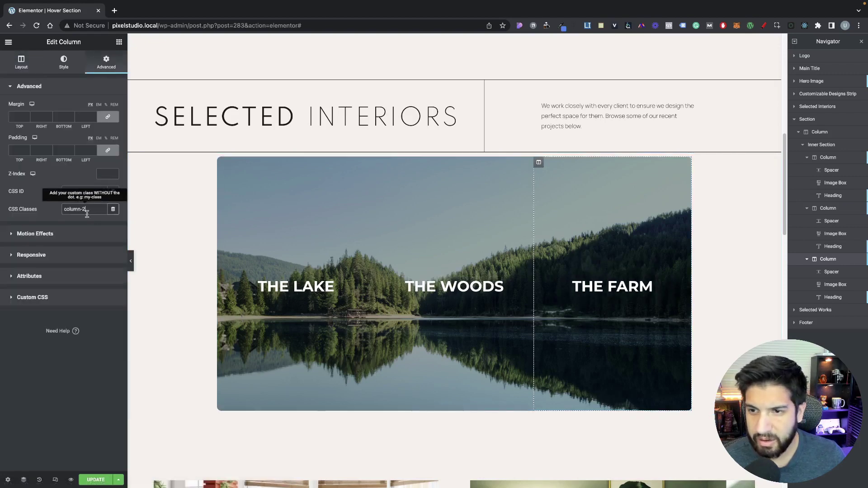
key(BackSpace)
text(3)
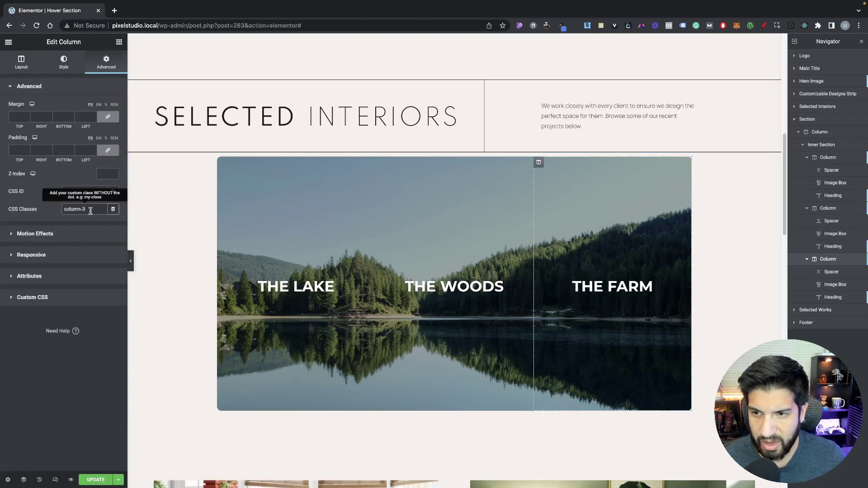
Step: Add an HTML widget directly below the inner section and collapse the inner section's structure tree
click(119, 42)
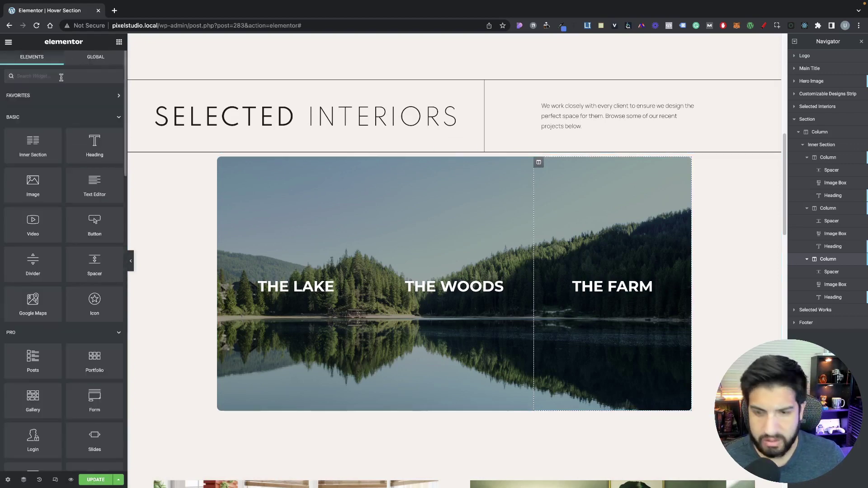
text(html)
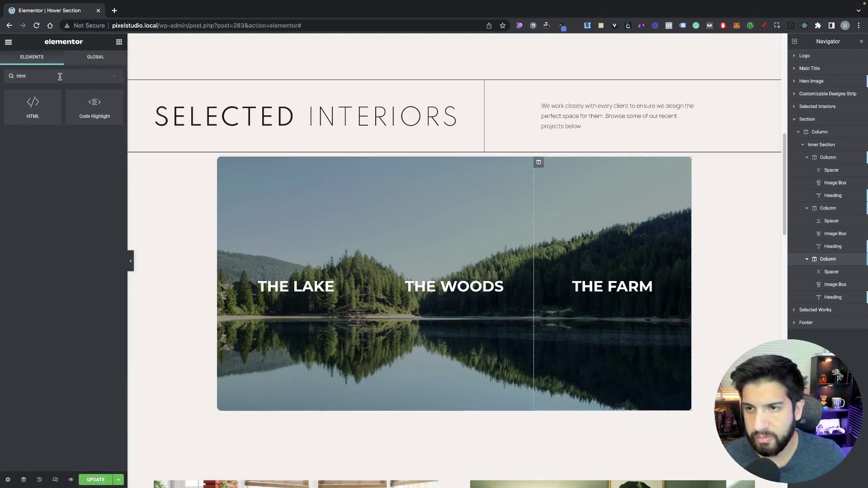
drag(33, 107, 449, 404)
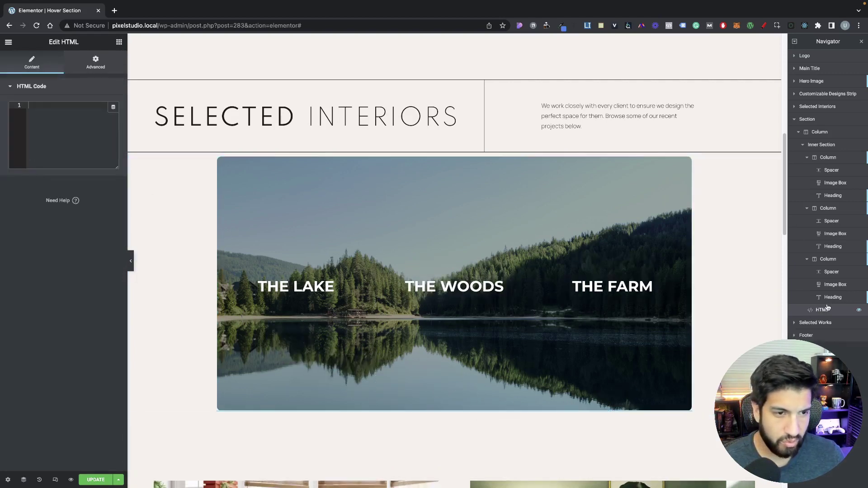
click(807, 259)
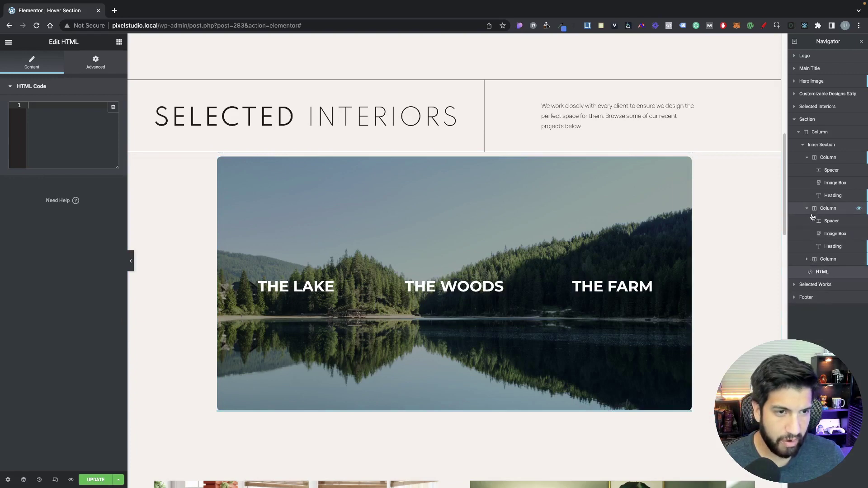
click(808, 208)
click(803, 145)
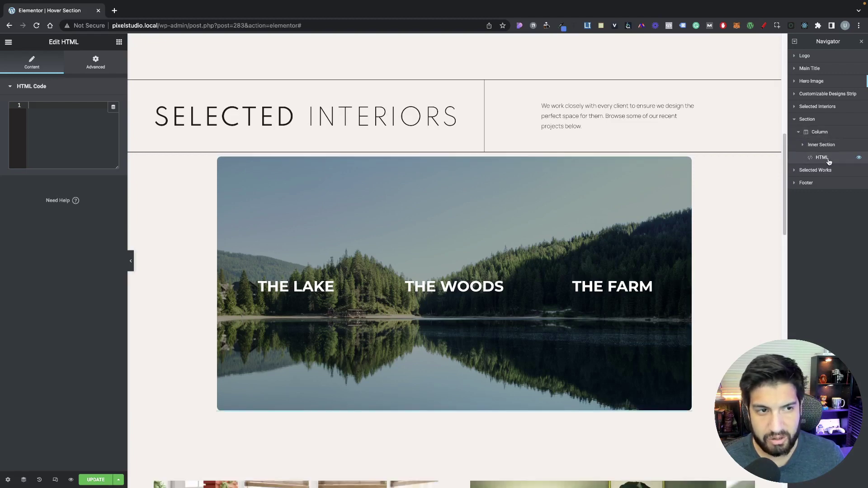
Step: Enter a jQuery script in the HTML widget that changes the .bg-inner-section background image when .column-2 and .column-3 are hovered, and widen the editing panel
click(41, 105)
text(<script> // Column Two jQuery(".column-2").hover(function(){   jQuery('.bg-inner-section').css("background-image", "url( )"); // Change url   }, function(){   jQuery('.bg-inner-section').css("background-image", ""); // Change url });  // Column 3 jQuery(".column-3").hover(function(){   jQuery('.bg-inner-section').css("background-image", "url( )"); // Change url   }, function(){   jQuery('.bg-inner-section').css("background-image", ""); }); </script>)
drag(129, 177, 216, 195)
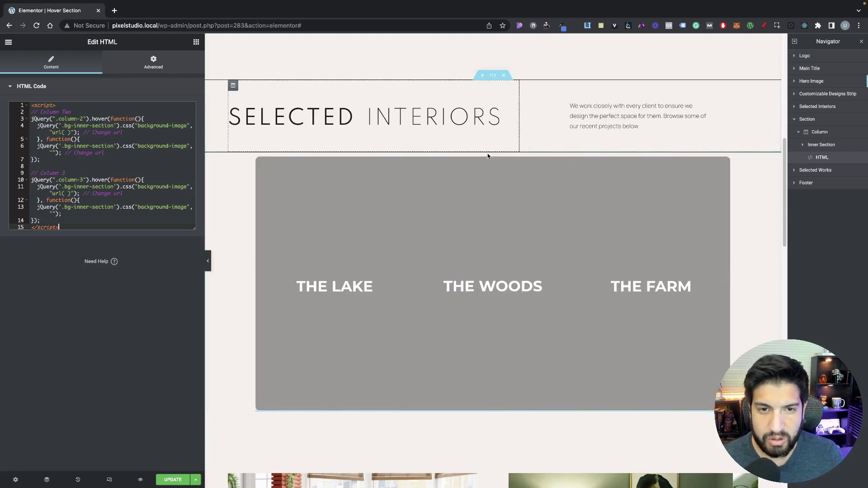
Step: Copy the file URL of the farmland image with cows from the media library, leaving the inner section's background image as is
click(489, 155)
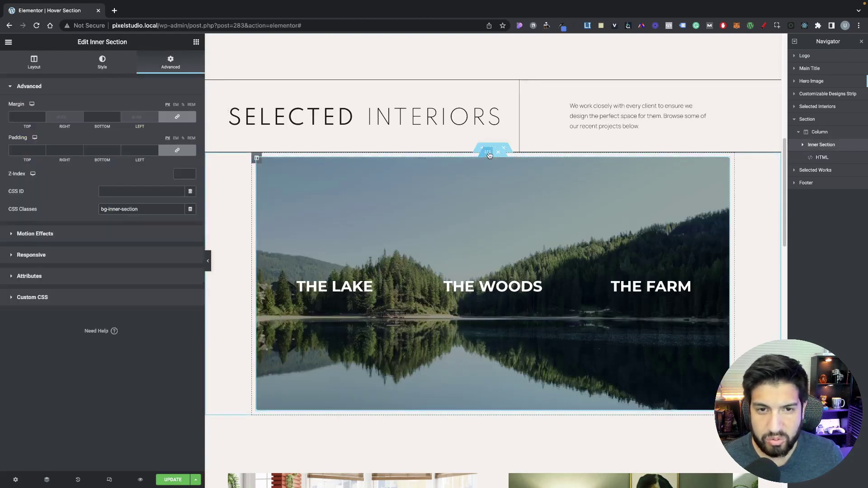
click(111, 66)
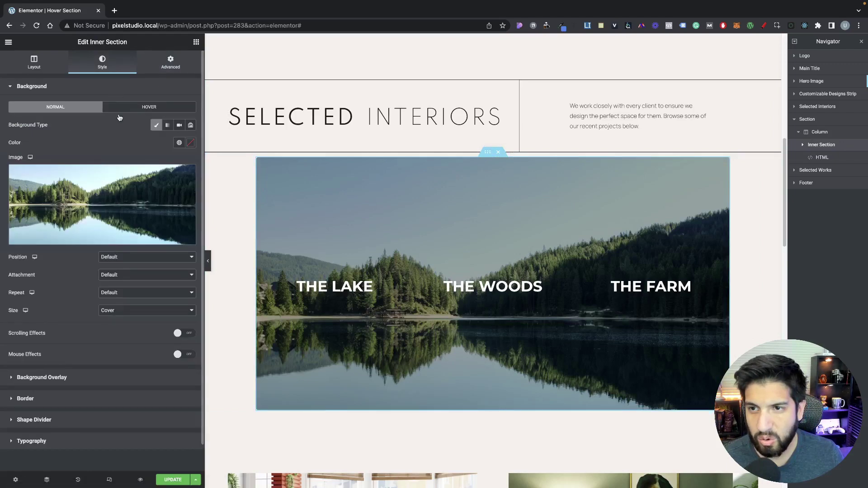
click(144, 193)
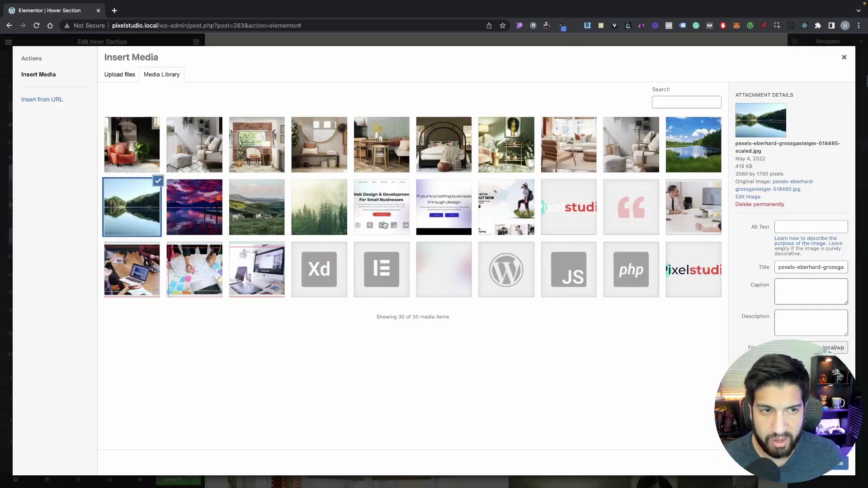
click(260, 217)
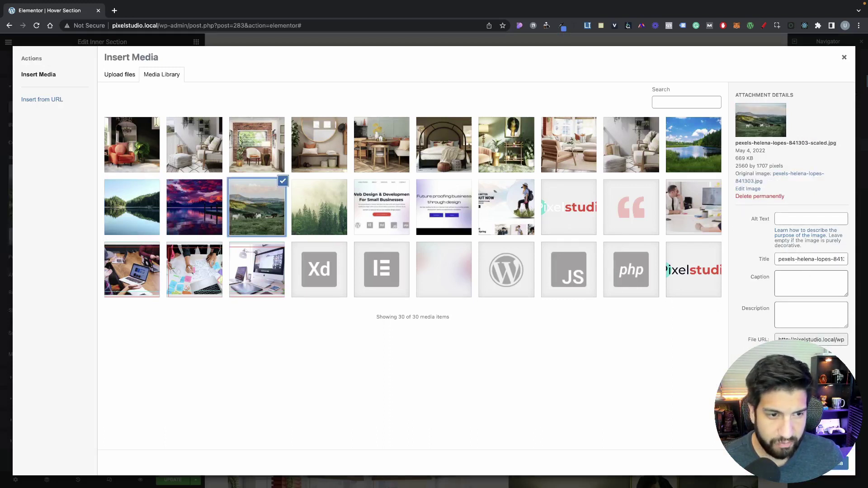
click(813, 340)
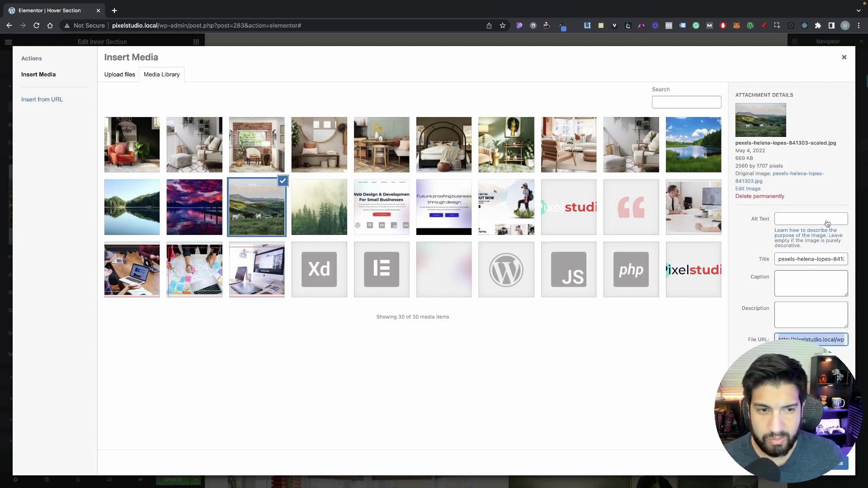
click(845, 59)
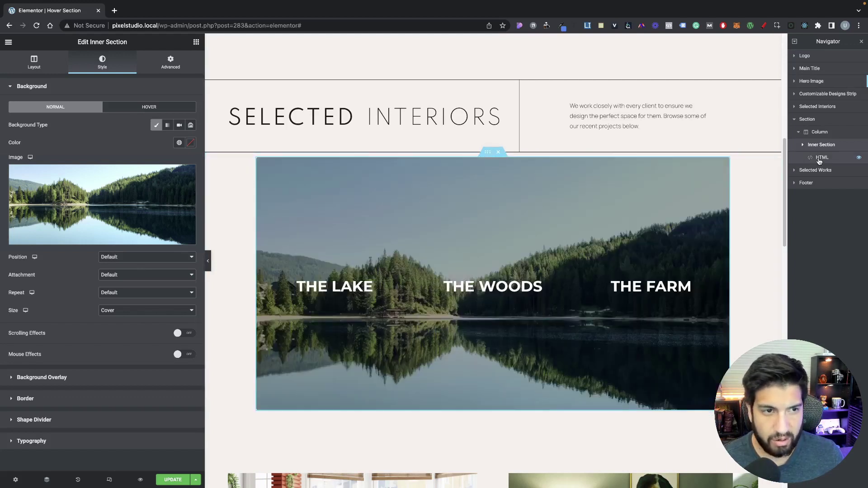
Step: Insert the farmland image's file URL into the empty url() of the column-3 hover function in the HTML widget
click(822, 157)
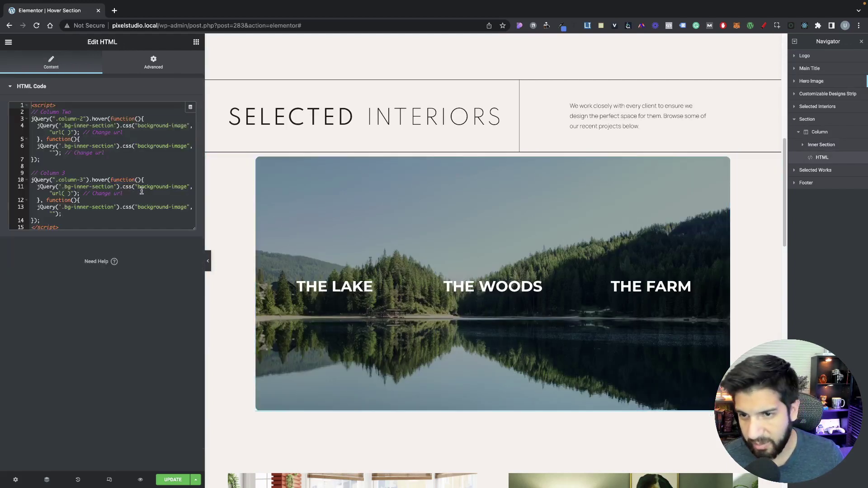
click(69, 193)
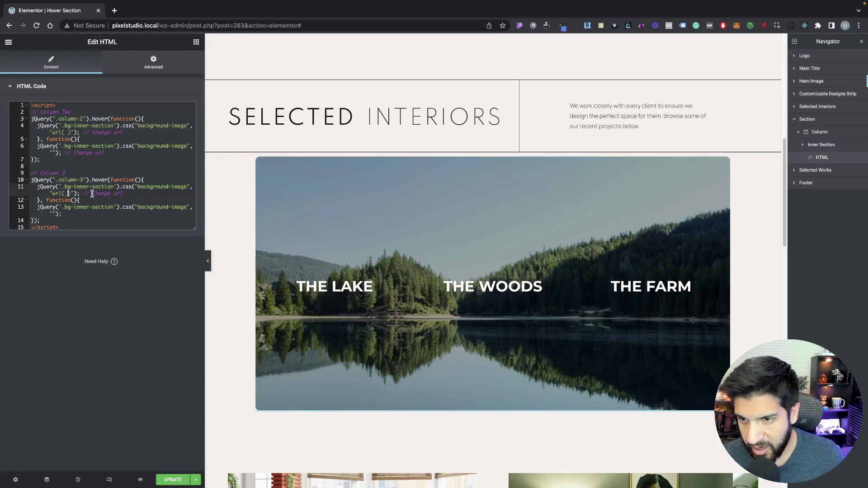
key(BackSpace)
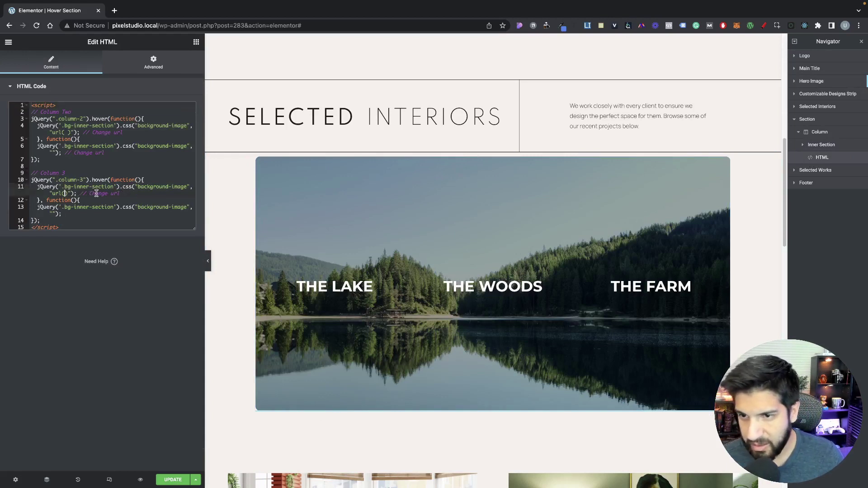
text(http://pixelstudio.local/wp-content/uploads/2022/05/pexels-helena-lopes-841303-scaled.jpg)
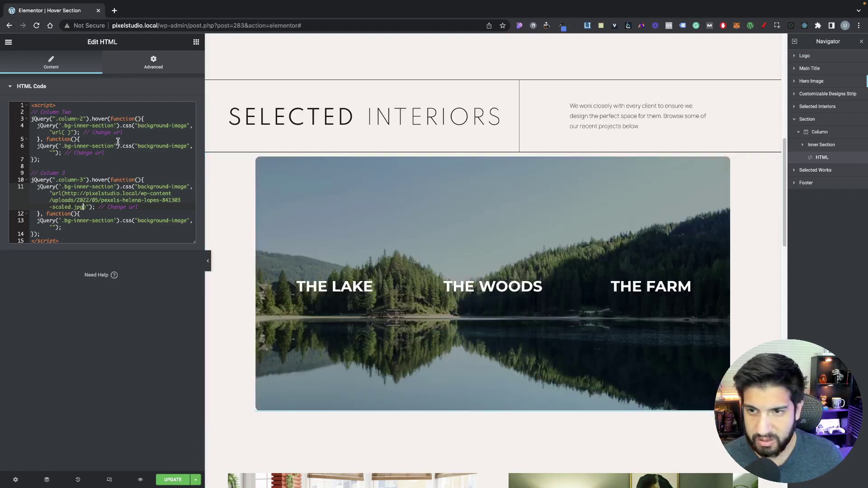
Step: Copy the file URL of the misty forest image from the media library, leaving the outer section without a background type
click(64, 132)
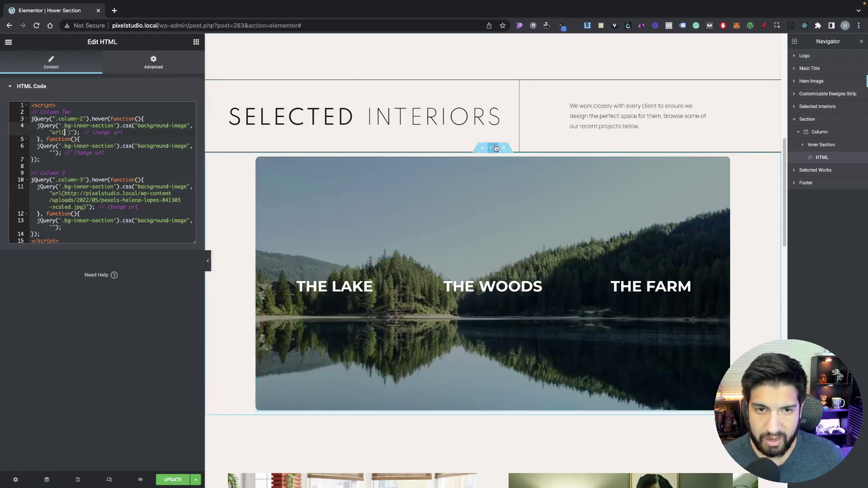
click(495, 148)
click(102, 62)
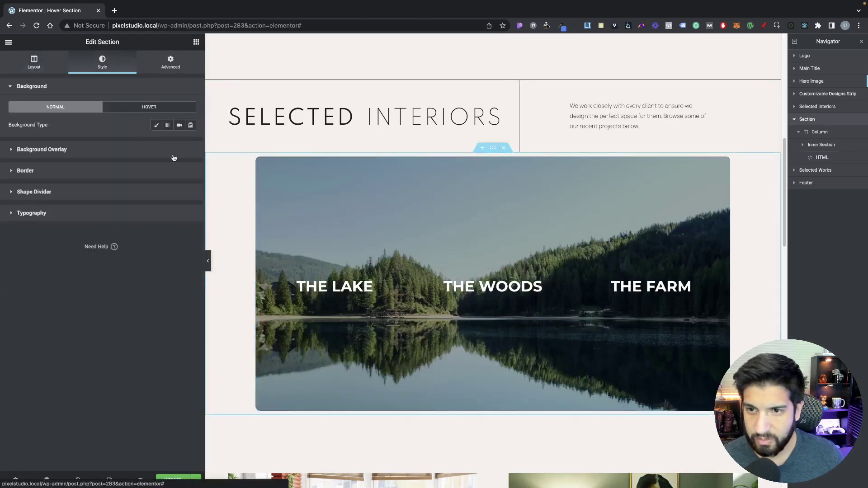
click(156, 126)
click(93, 178)
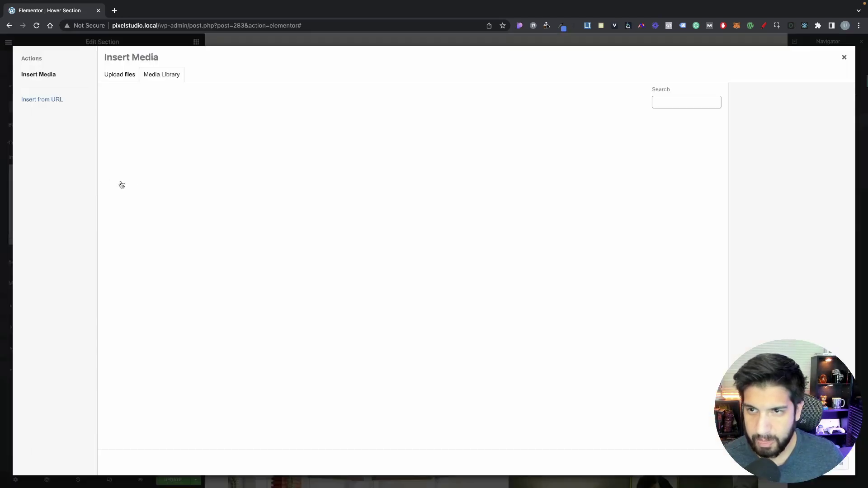
click(311, 222)
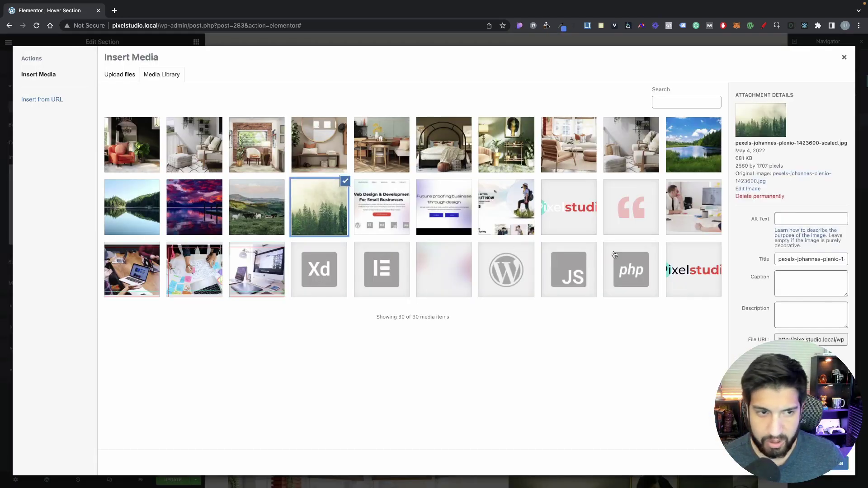
click(790, 259)
click(812, 340)
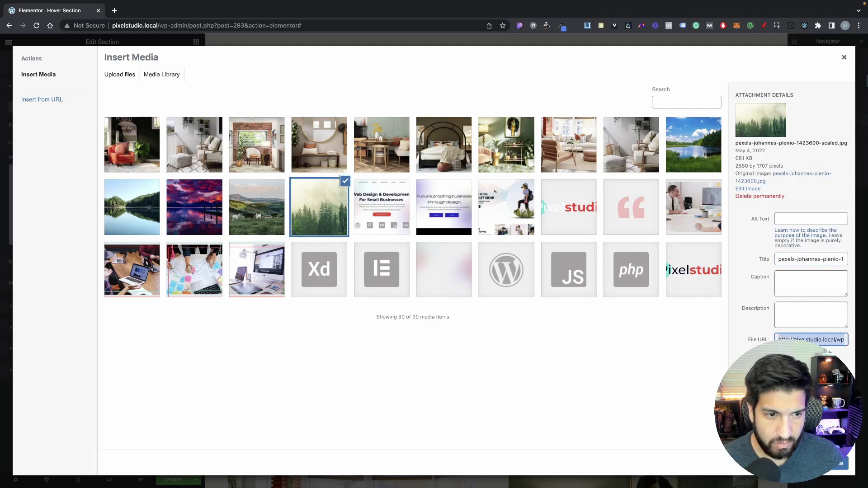
click(845, 57)
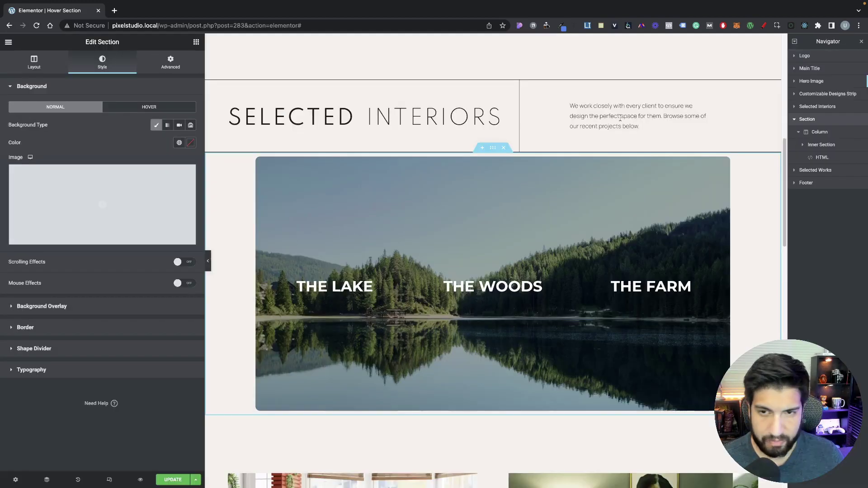
click(154, 126)
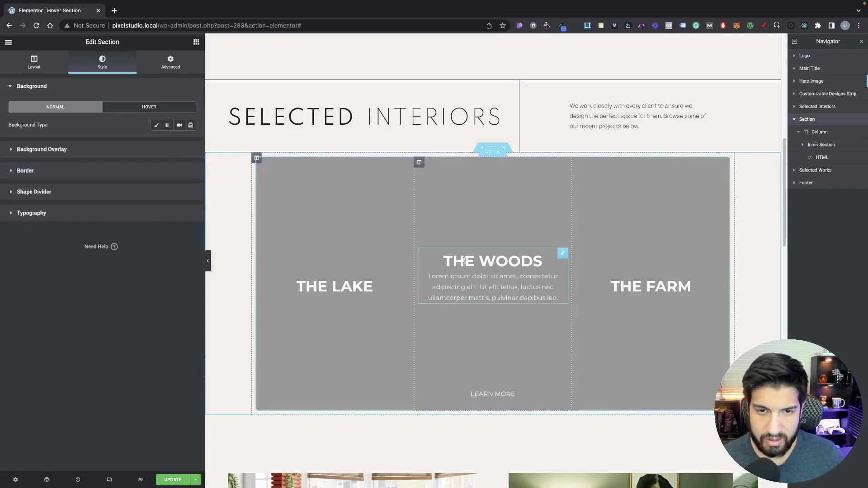
key(ctrl+z)
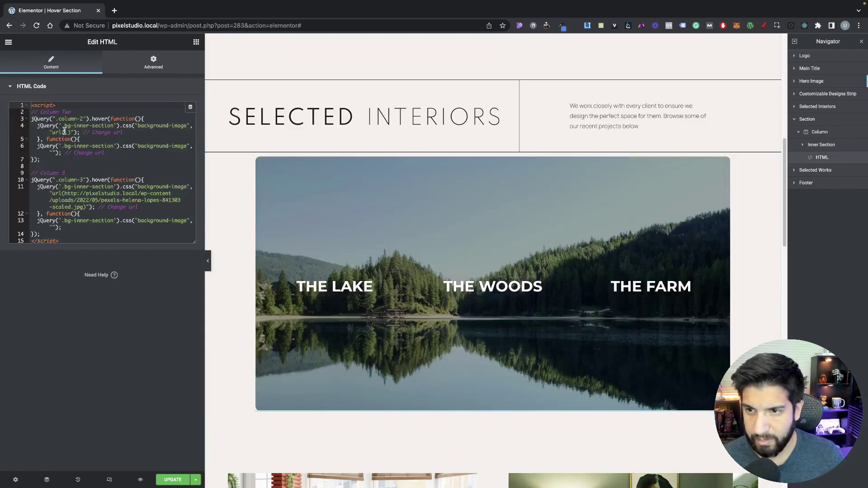
Step: Insert the misty forest image's file URL into the empty url() of the column-2 hover function and check the hover on the canvas
click(65, 132)
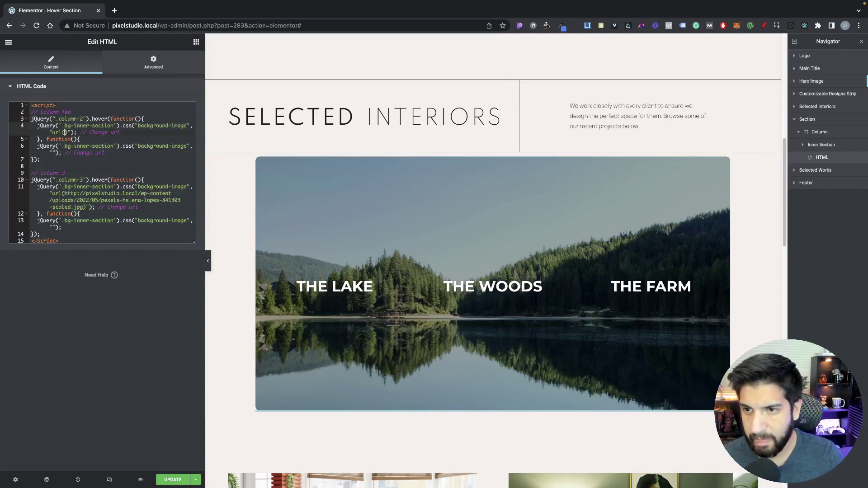
text(http://pixelstudio.local/wp-content/uploads/2022/05/pexels-johannes-plenio-1423600-scaled.jpg)
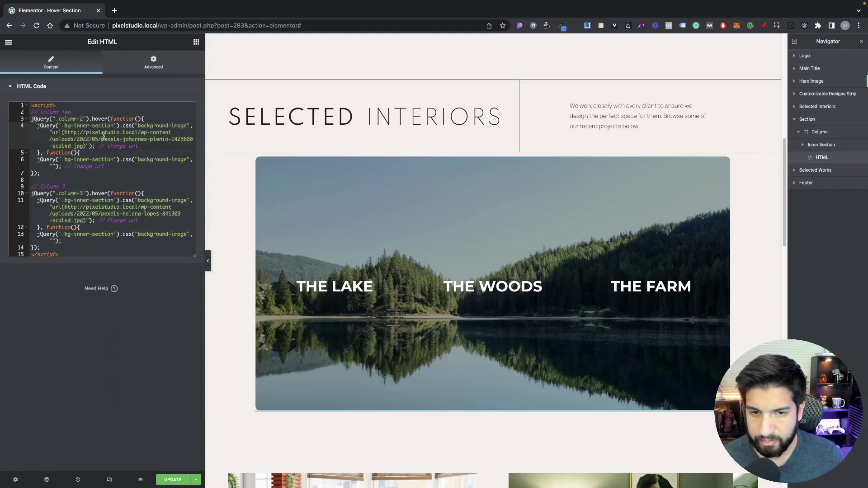
mouse_move(444, 321)
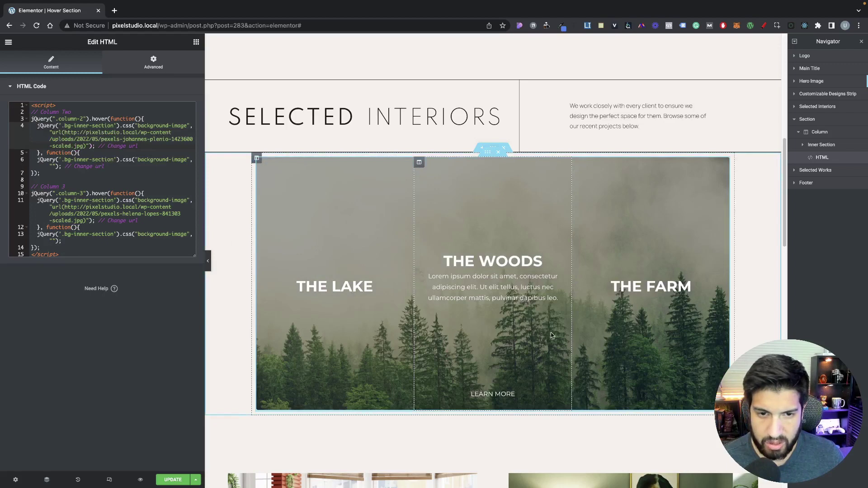
mouse_move(375, 294)
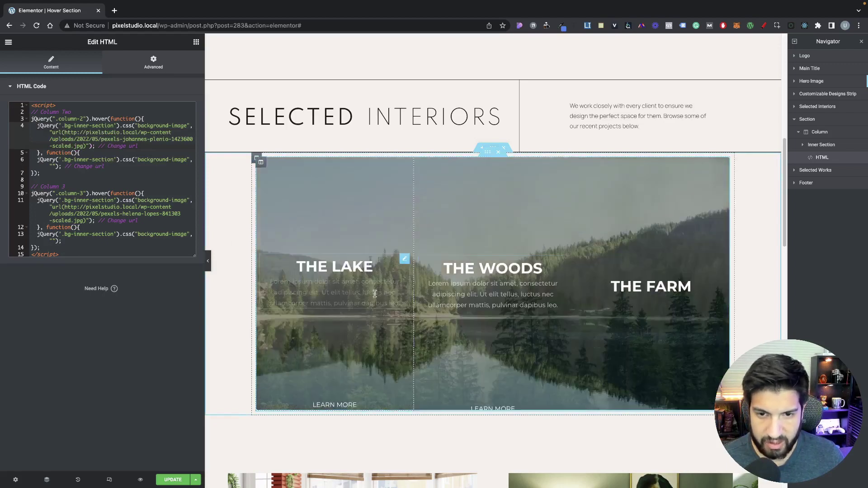
Step: Update the page, test the column hover effects in the page preview, and return to the editor
click(167, 482)
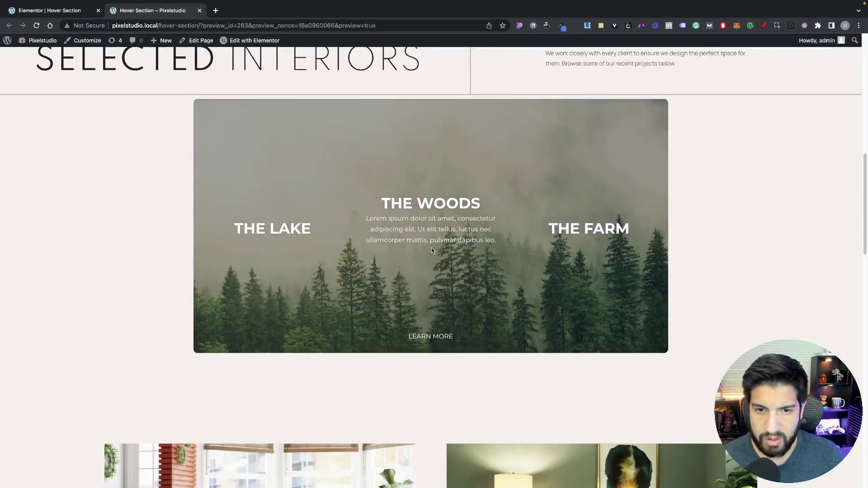
mouse_move(278, 251)
click(54, 10)
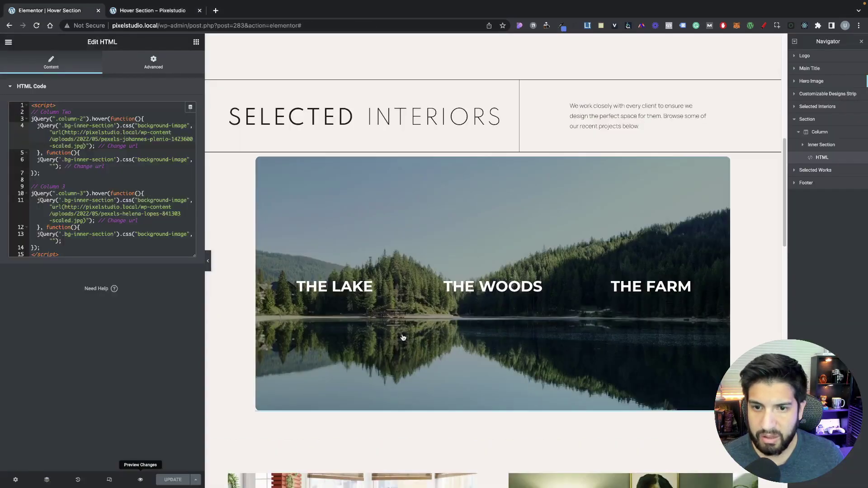
Step: In the tablet view, set the typography size of the Learn More headings in all three columns to 15 px
click(109, 480)
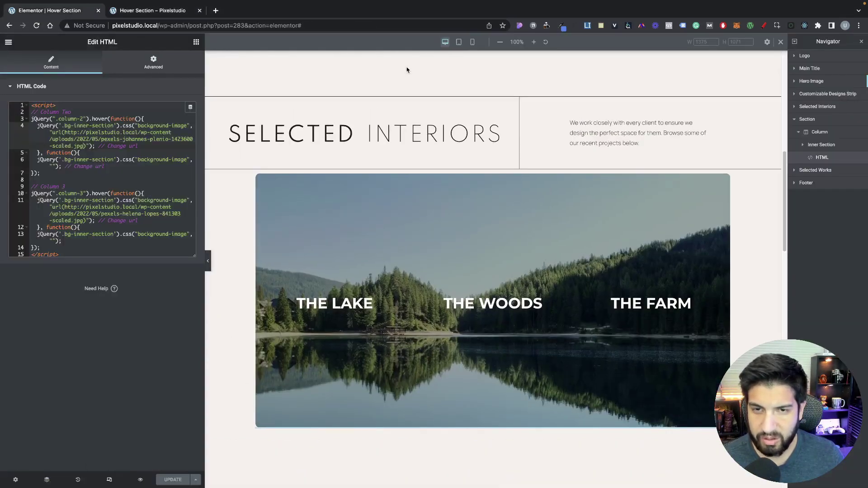
click(460, 42)
mouse_move(414, 247)
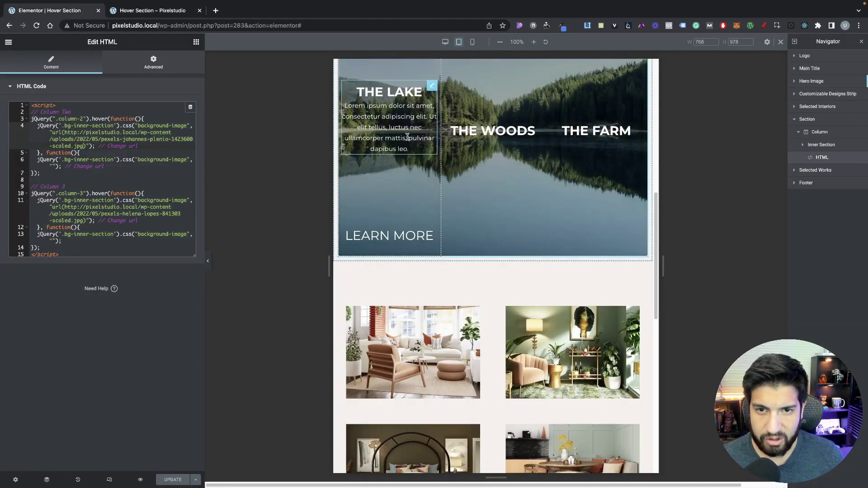
click(429, 235)
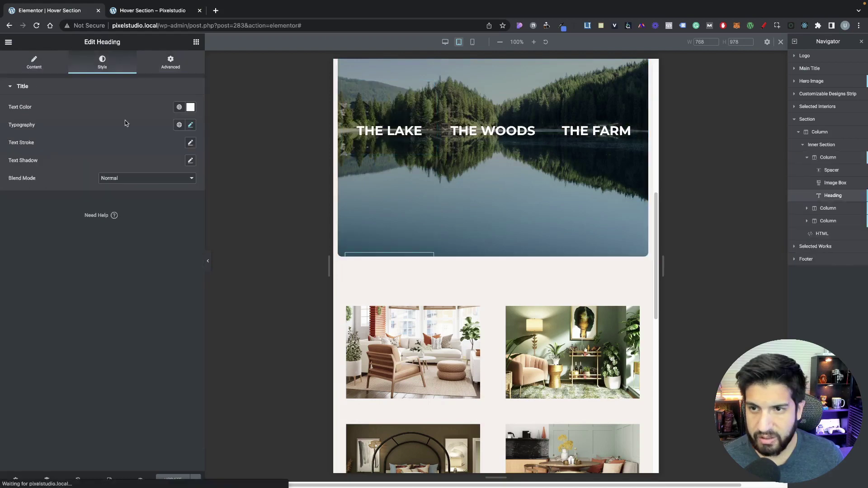
click(190, 125)
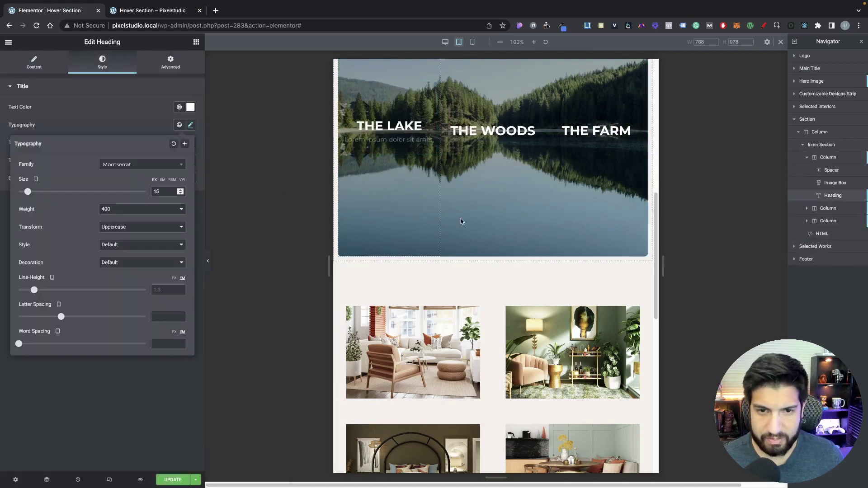
mouse_move(480, 229)
click(528, 234)
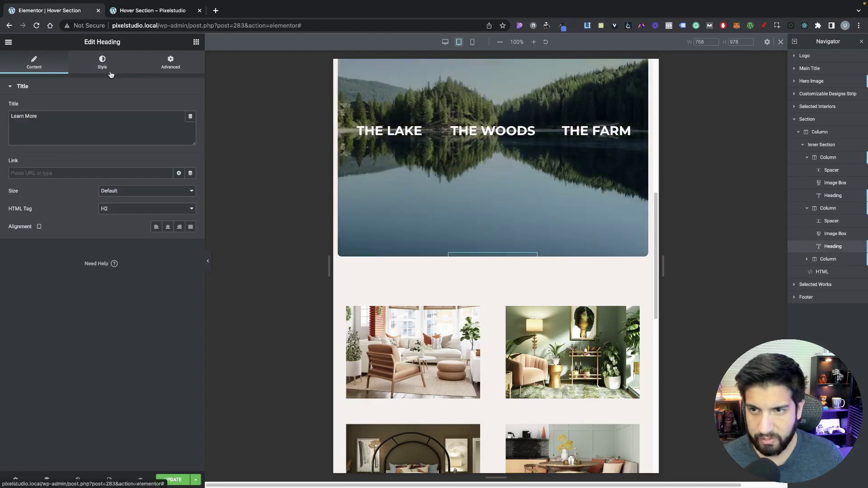
click(122, 67)
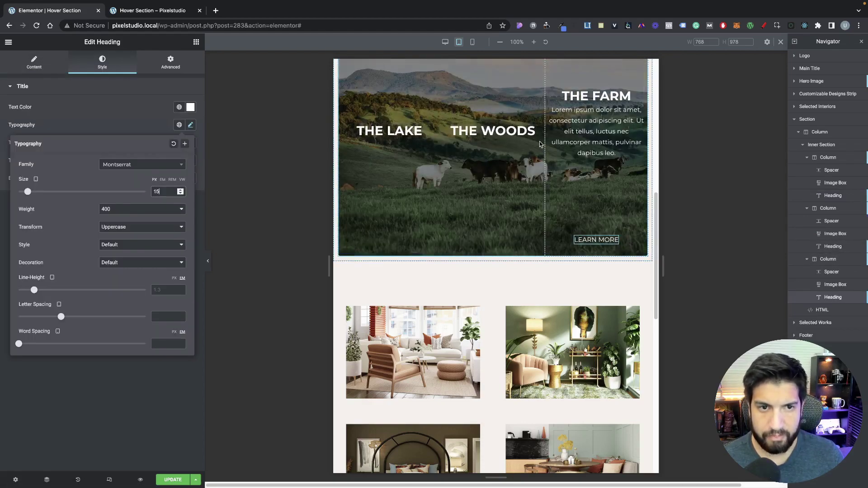
Step: Switch to the mobile view and clear the typography size of the Learn More heading in The Farm column after trying 15 px
click(474, 43)
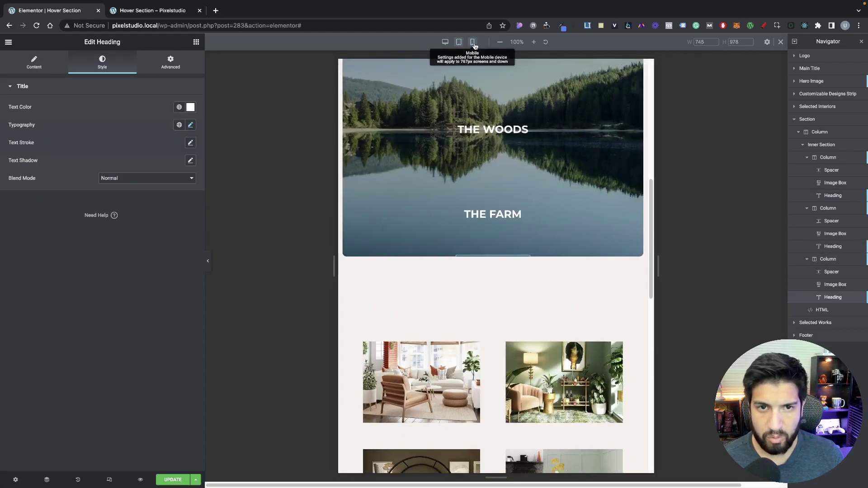
mouse_move(494, 241)
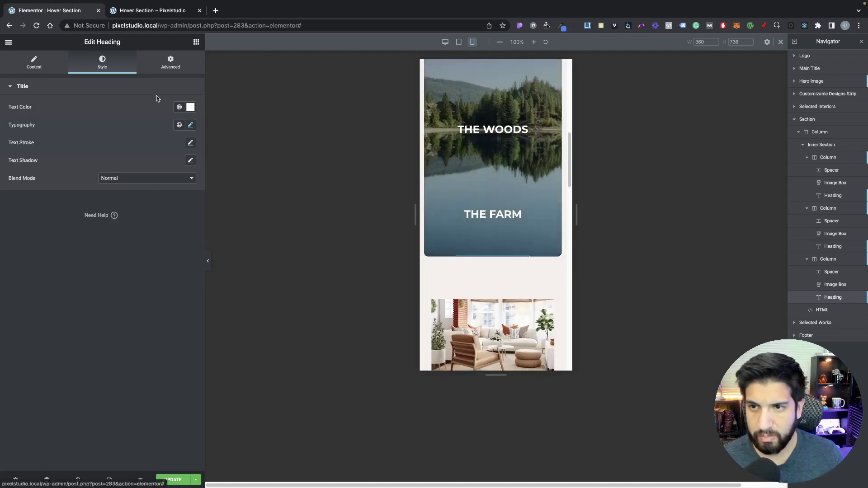
click(191, 125)
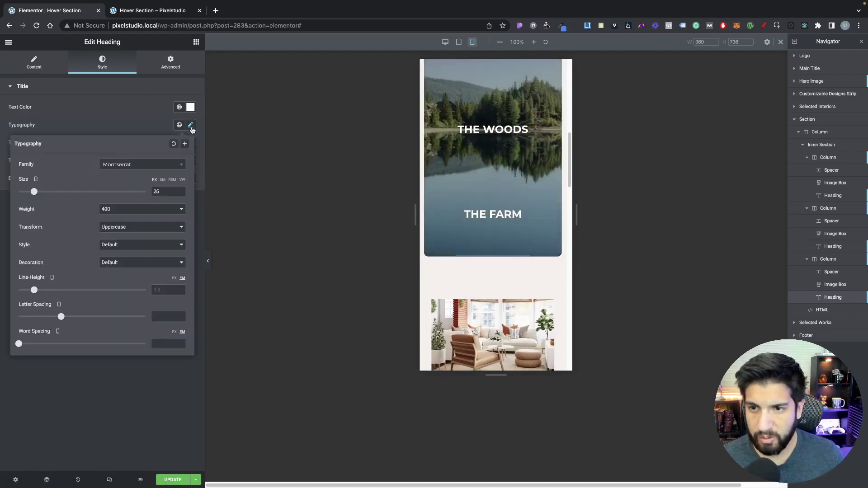
click(164, 192)
key(BackSpace)
key(BackSpace)
text(15)
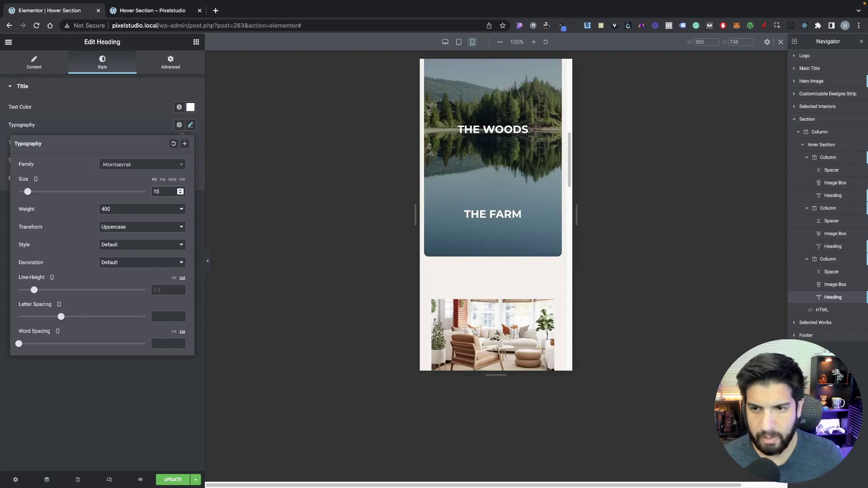
key(BackSpace)
key(BackSpace)
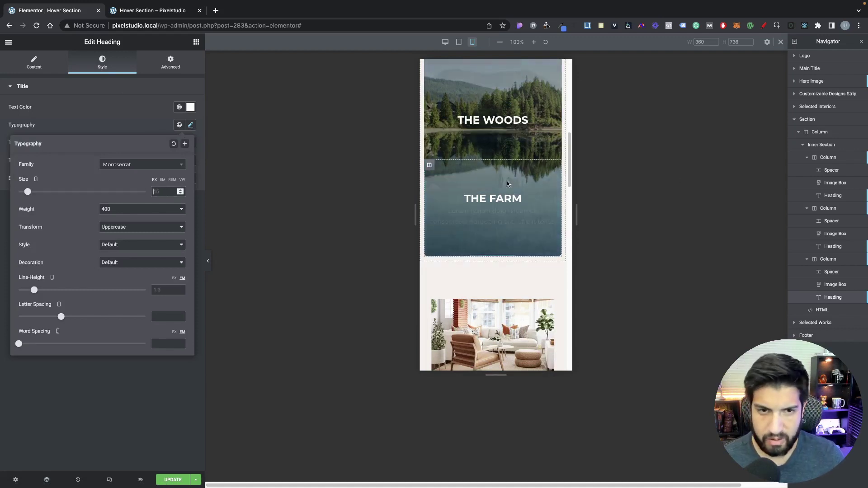
Step: Clear the mobile typography size of the Learn More headings in The Woods and The Lake columns
click(493, 216)
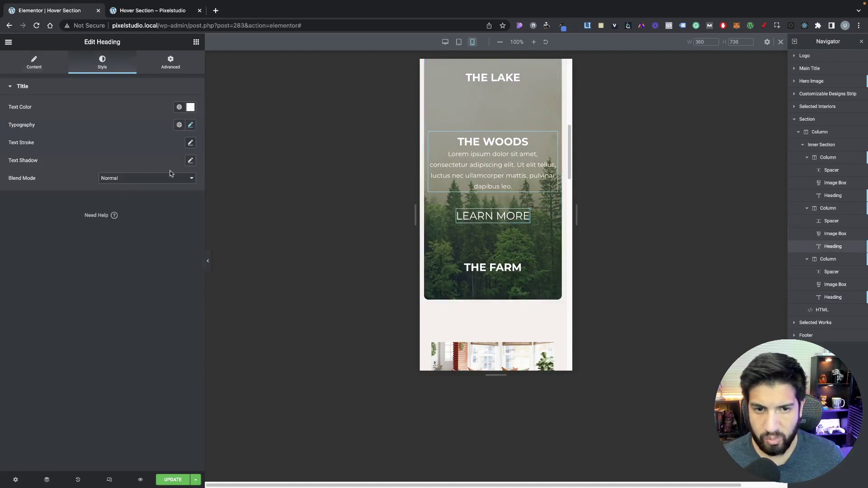
click(191, 125)
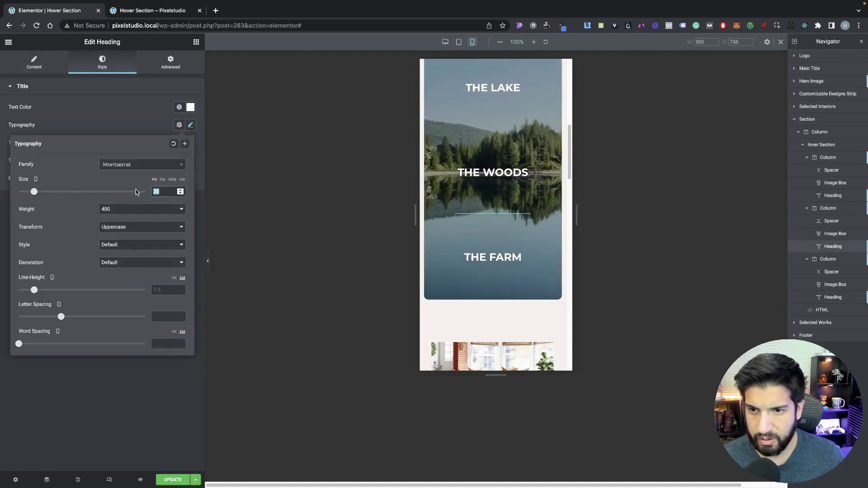
key(BackSpace)
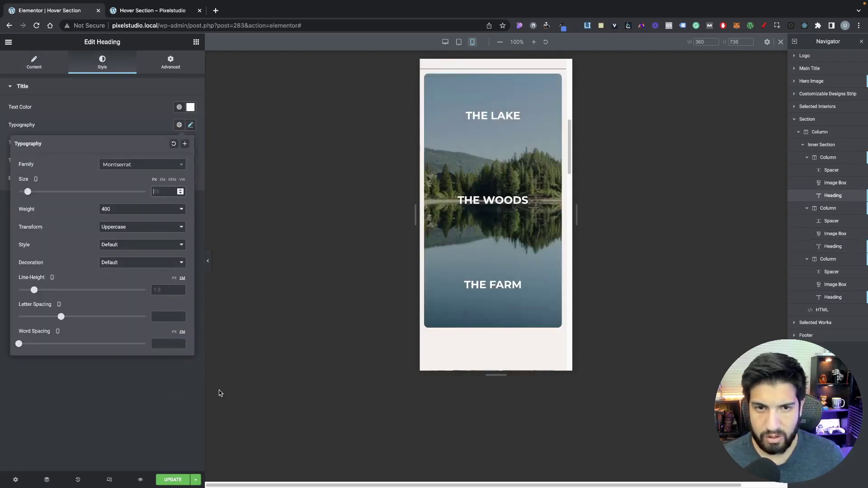
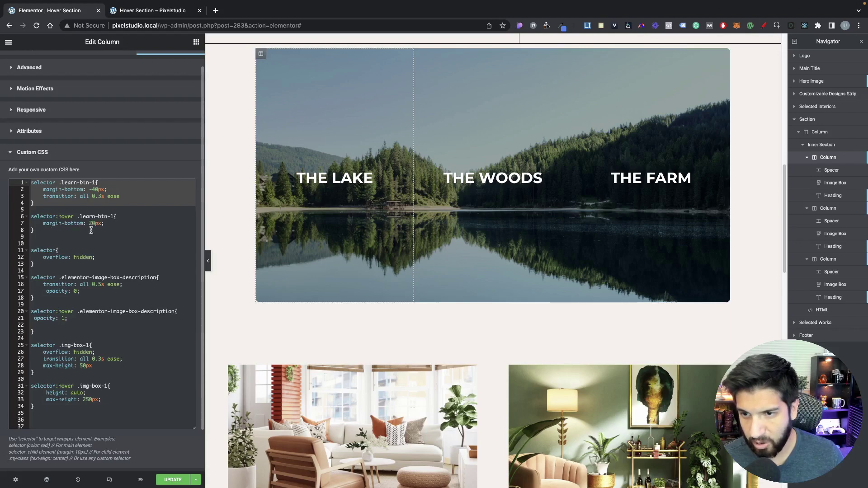
Step: Examine The Lake column's custom CSS rules for the button, overflow, description and .img-box-1 max-height against its hover animation
mouse_move(338, 276)
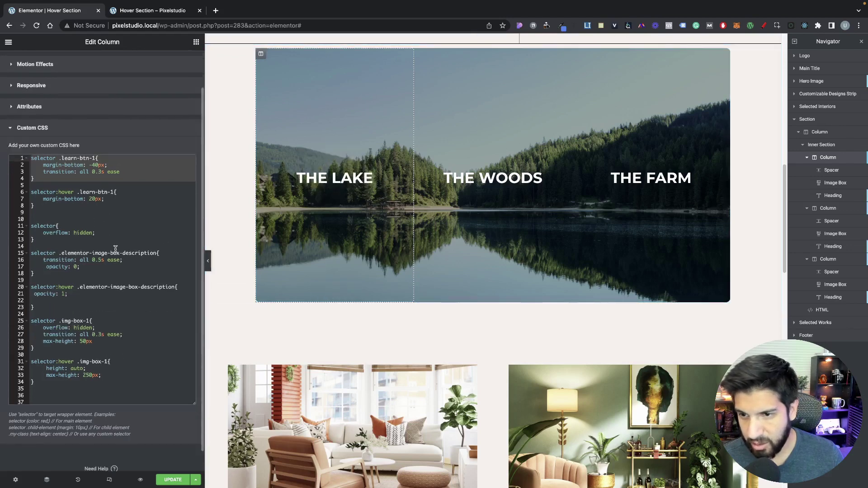
scroll(91, 247, down, 1)
click(93, 233)
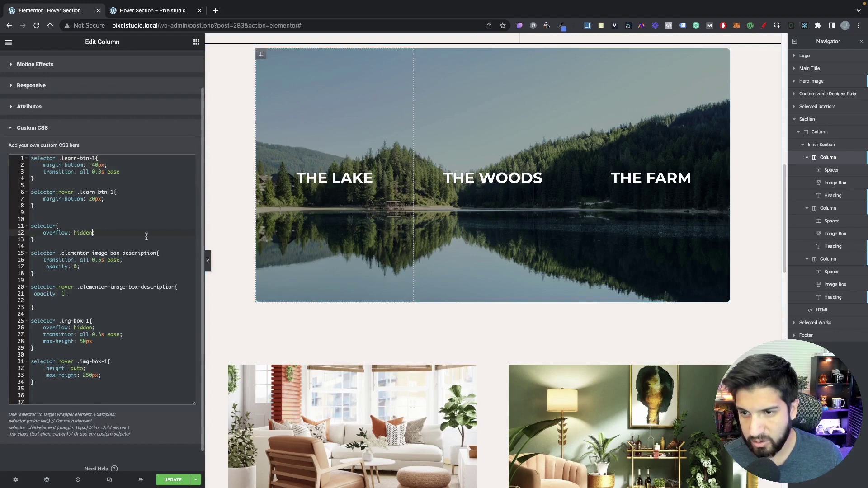
mouse_move(403, 144)
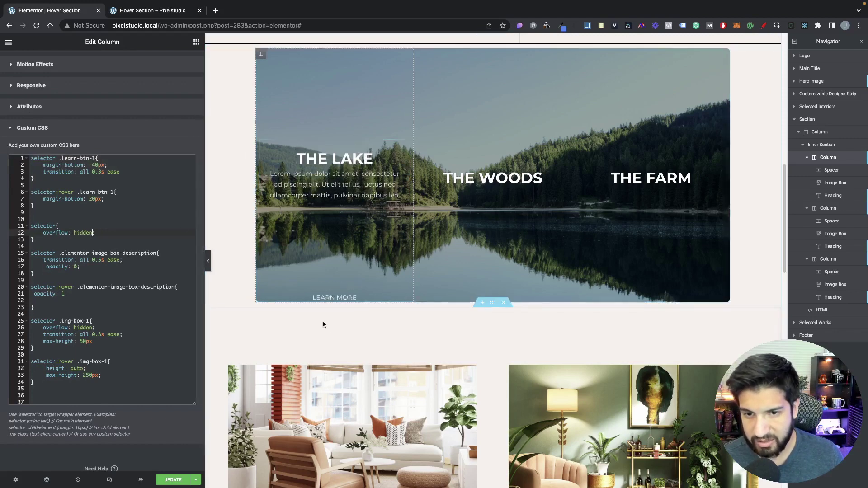
scroll(64, 249, down, 1)
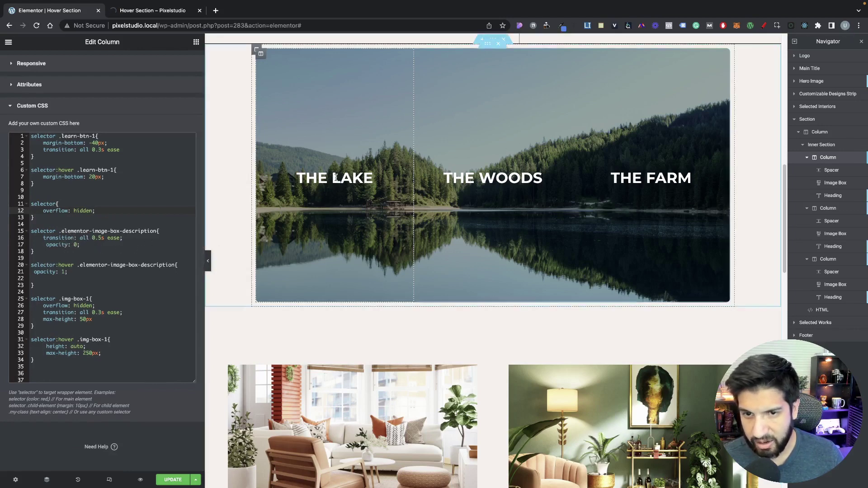
mouse_move(335, 177)
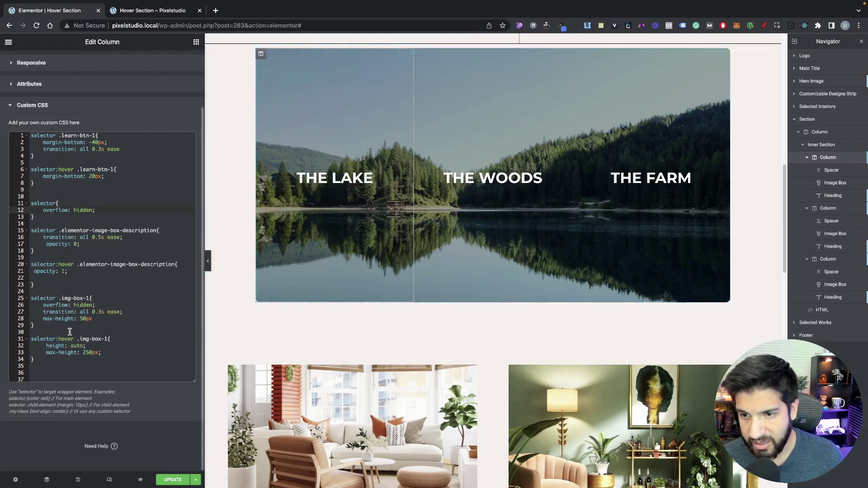
click(83, 320)
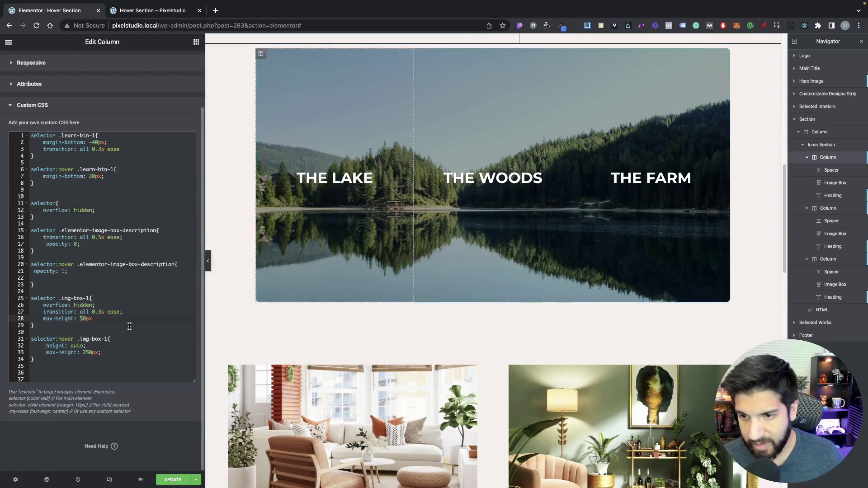
Step: Set The Lake column's .img-box-1 max-height to 80px and comment out the selector:hover .img-box-1 rule
key(Delete)
text(8)
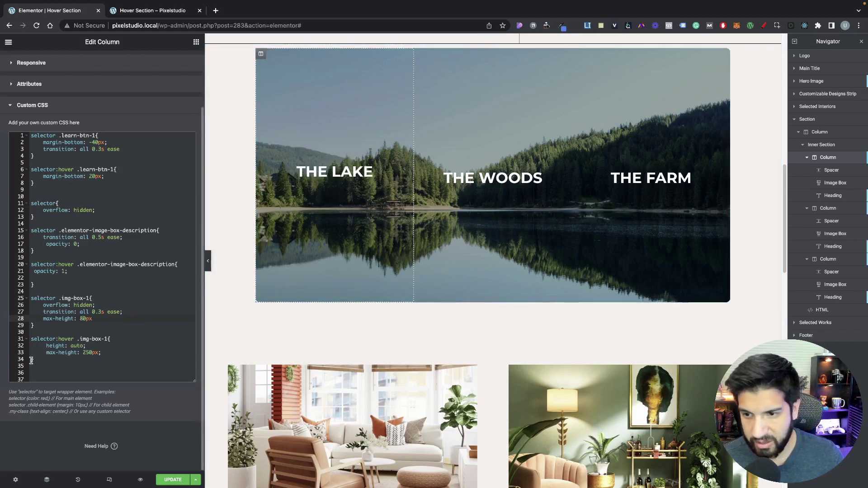
drag(44, 366, 9, 343)
key(super+slash)
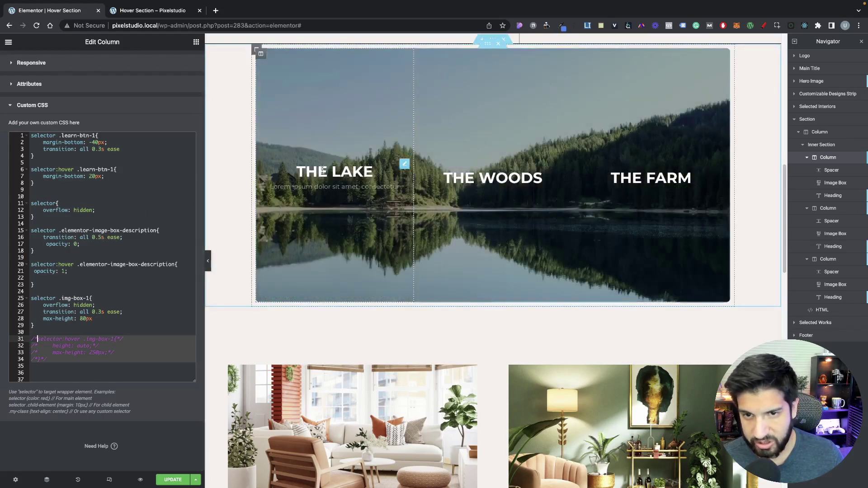
Step: Try .img-box-1 max-heights of 20px, 30px and 40px in The Lake column's custom CSS, then set it back to 50px
click(82, 319)
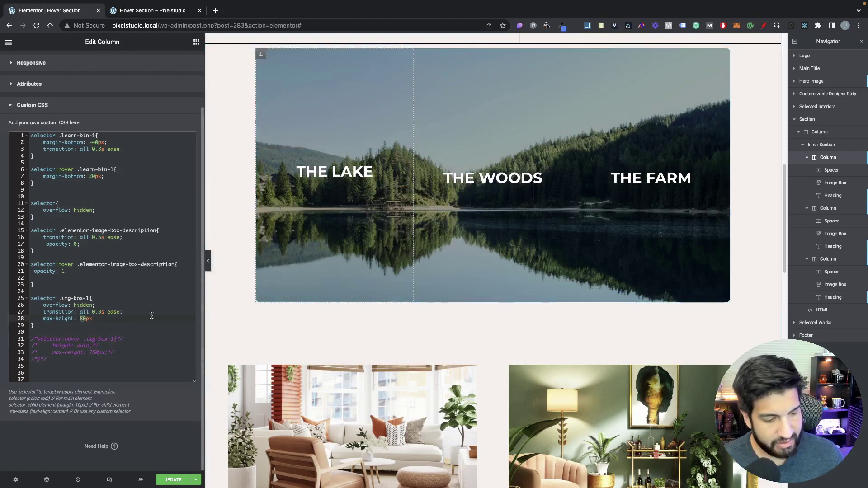
key(BackSpace)
text(2)
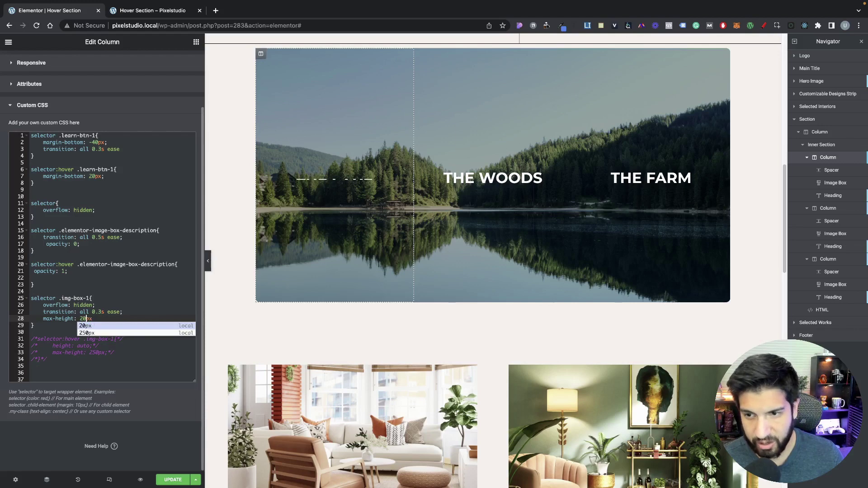
key(BackSpace)
text(3)
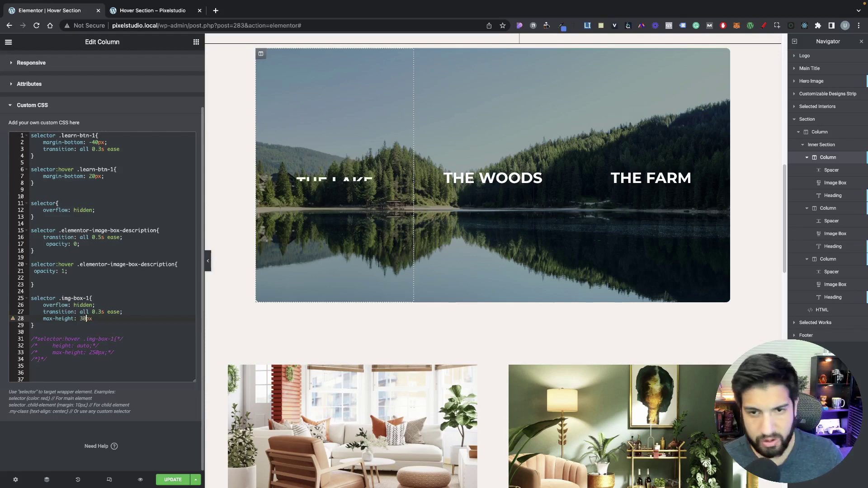
key(BackSpace)
text(40)
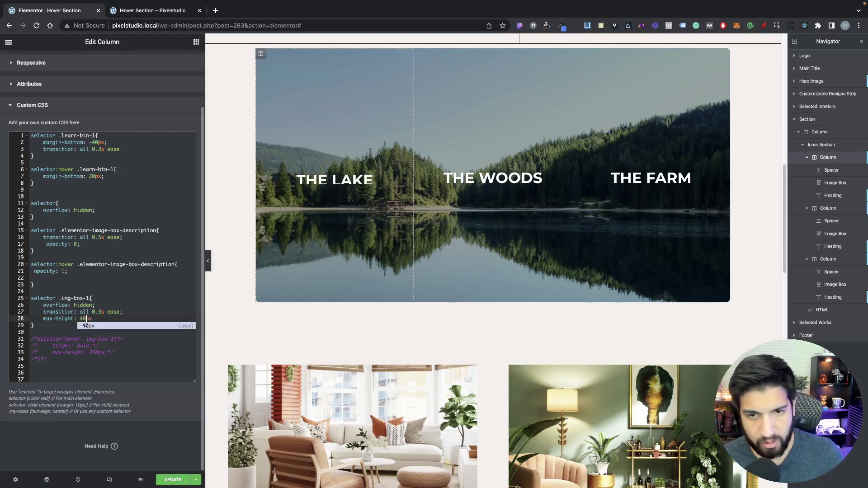
key(BackSpace)
key(BackSpace)
text(50)
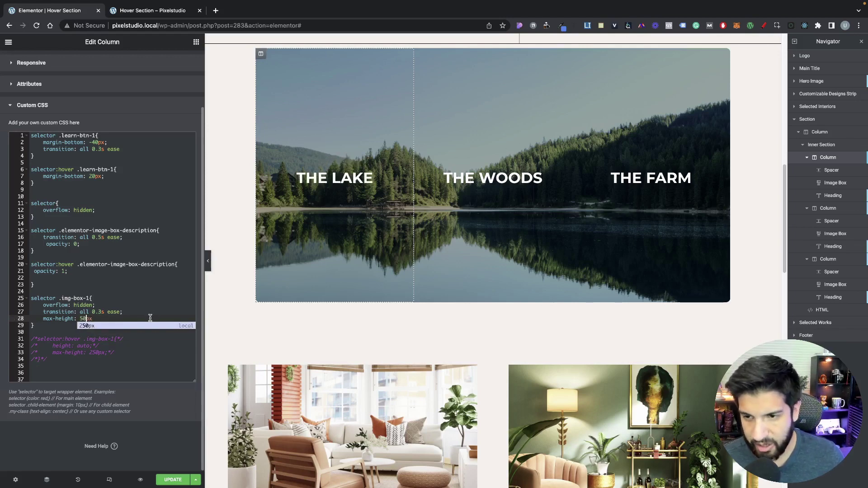
Step: Uncomment the selector:hover .img-box-1 rule in The Lake column's custom CSS
click(98, 318)
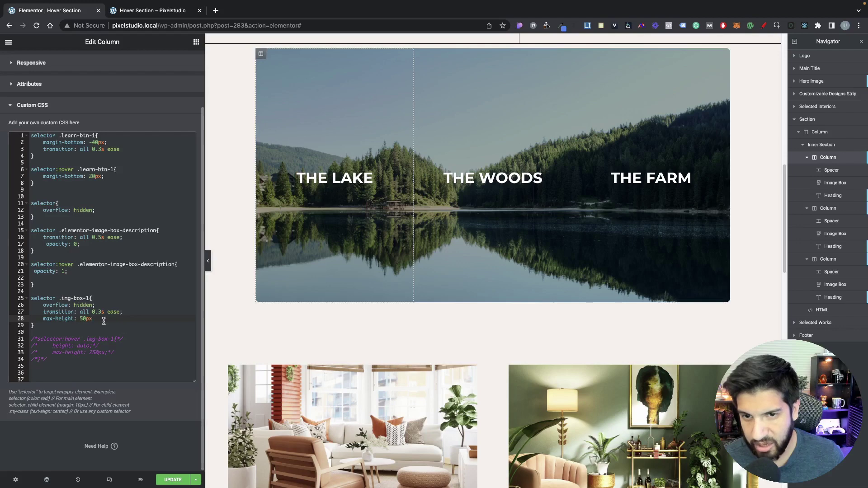
drag(53, 361, 24, 339)
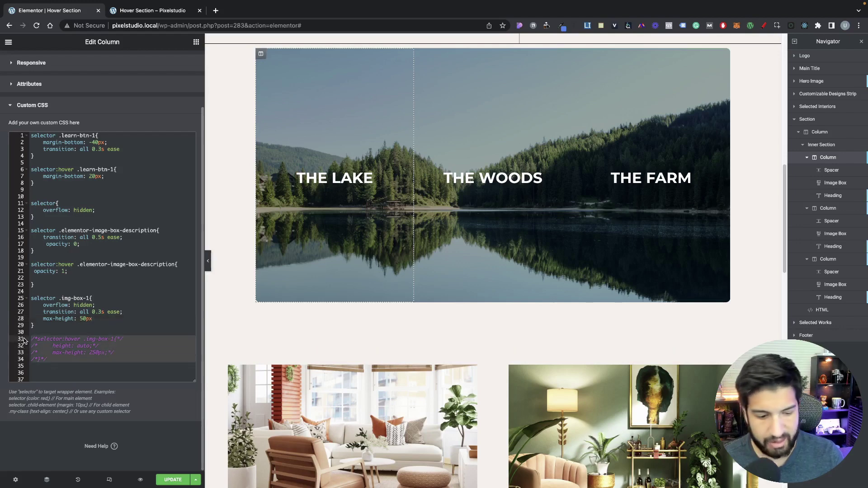
key(super+slash)
click(119, 358)
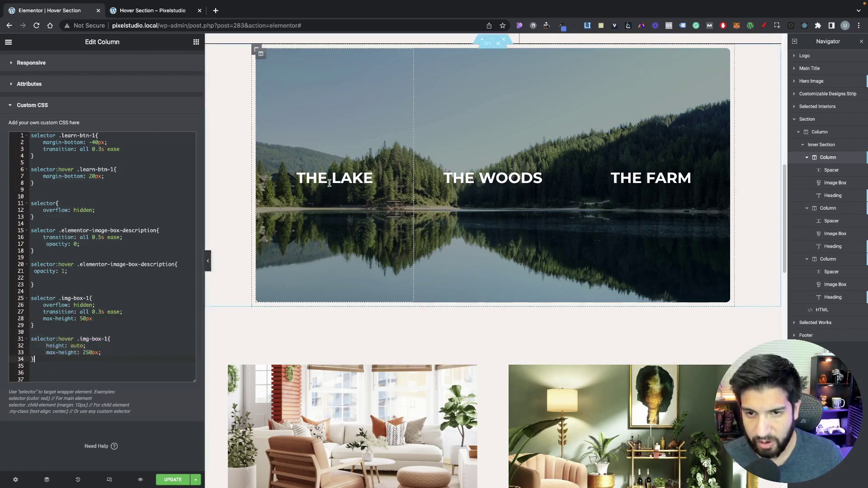
Step: Preview the hover animation and background change on The Lake, The Woods and The Farm columns
mouse_move(334, 179)
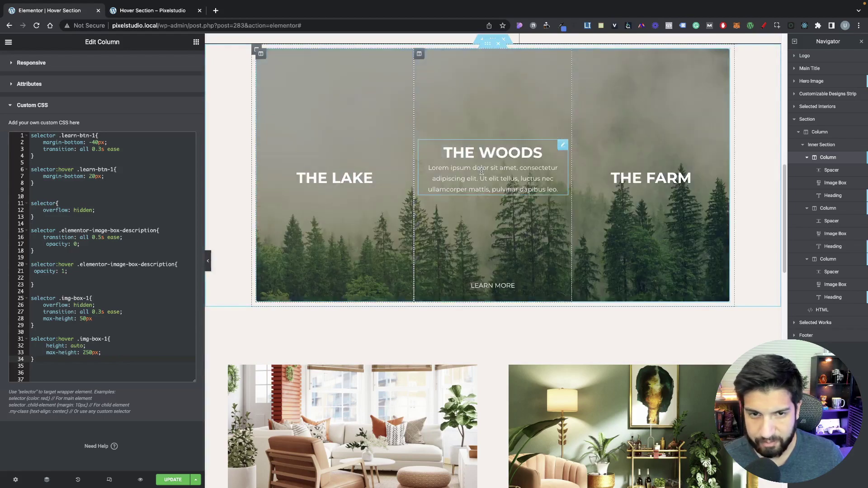
mouse_move(640, 165)
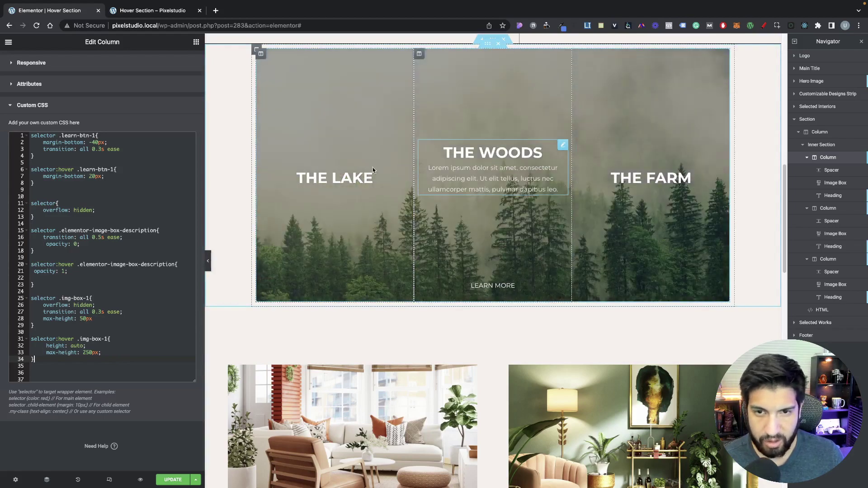
mouse_move(367, 164)
scroll(403, 215, up, 3)
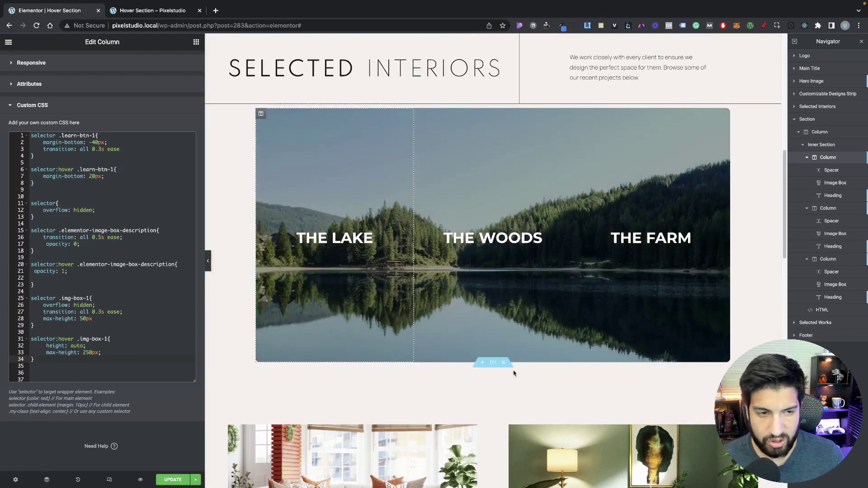
Step: Open the HTML widget below the inner section and enlarge its code editor to examine the whole jQuery hover script
click(832, 312)
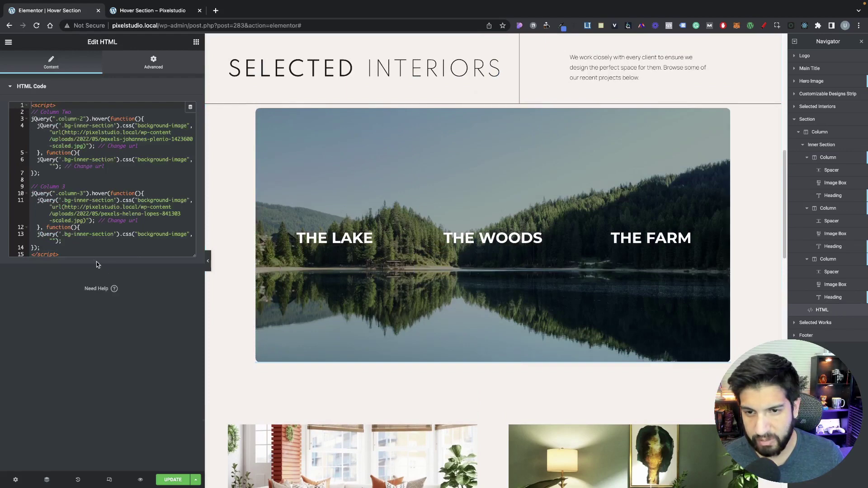
click(82, 252)
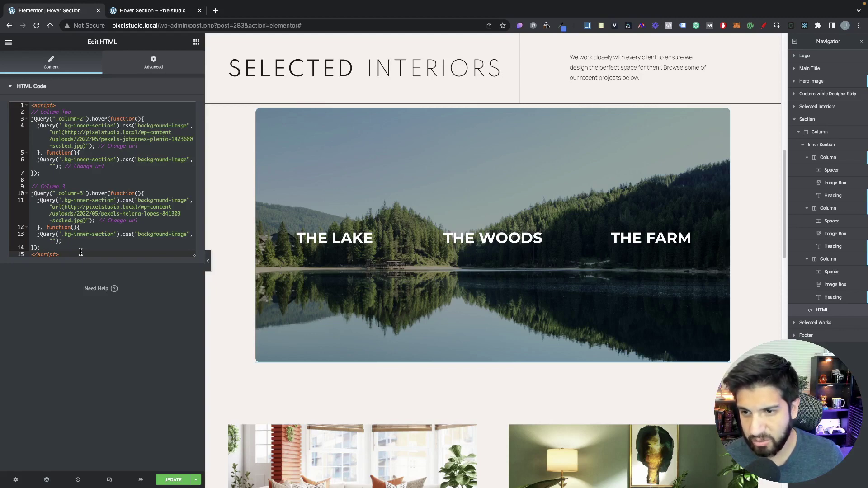
drag(192, 256, 194, 289)
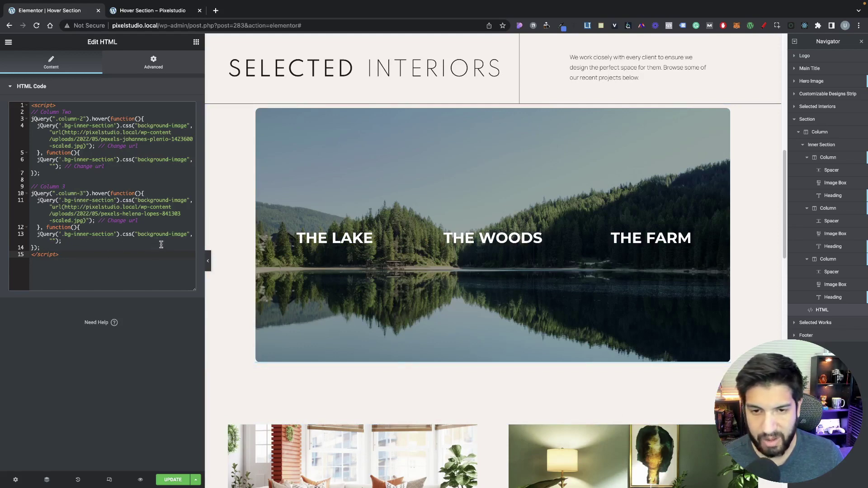
Step: Give The Woods column a solid border with unlinked widths of 1 on the right and left and 0 on the top and bottom
click(434, 352)
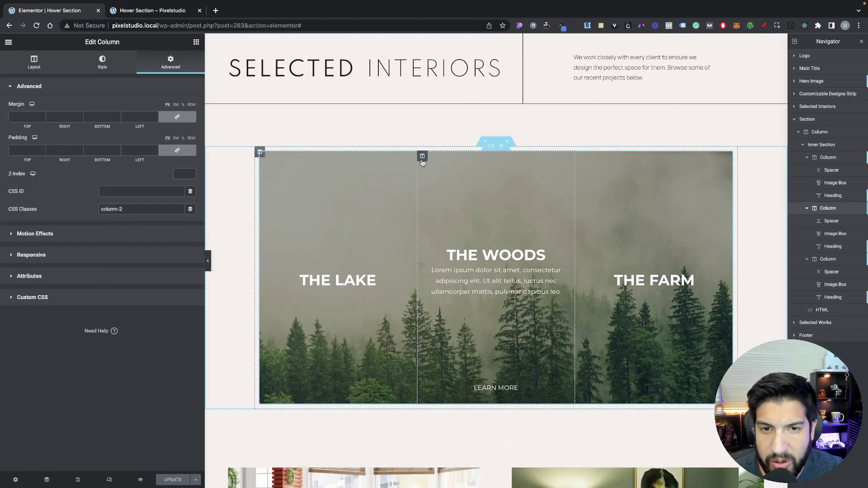
click(103, 63)
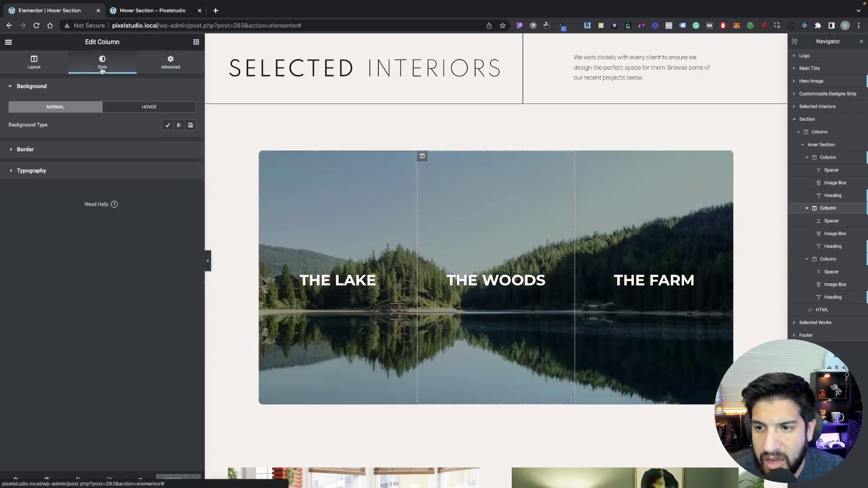
click(80, 154)
click(125, 148)
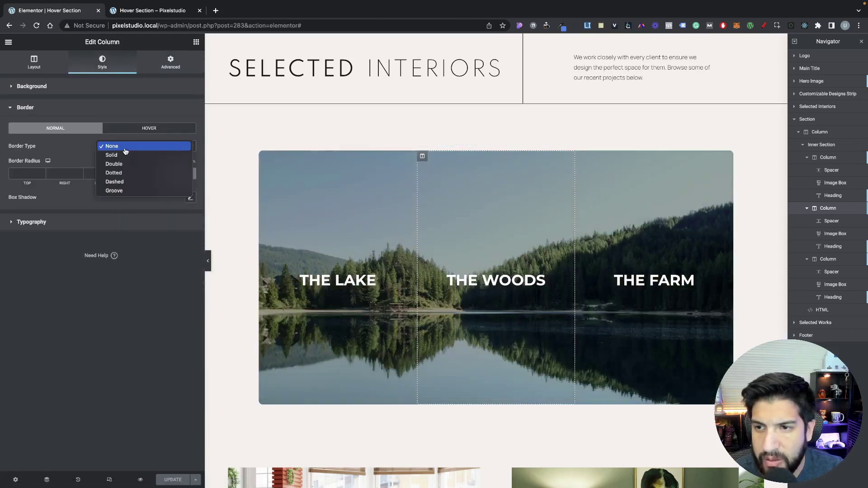
click(121, 159)
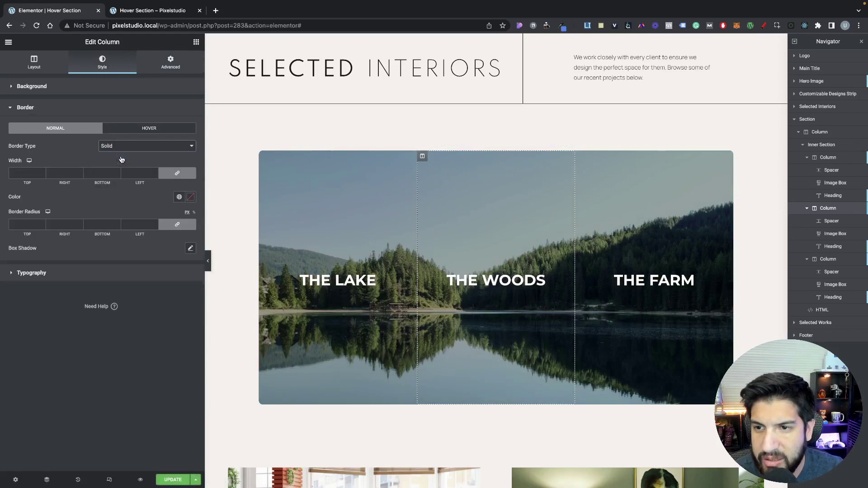
click(177, 173)
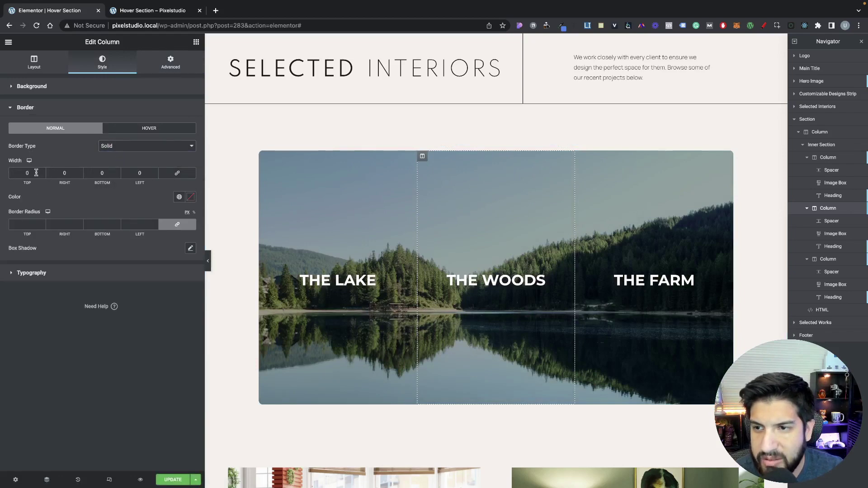
double_click(68, 173)
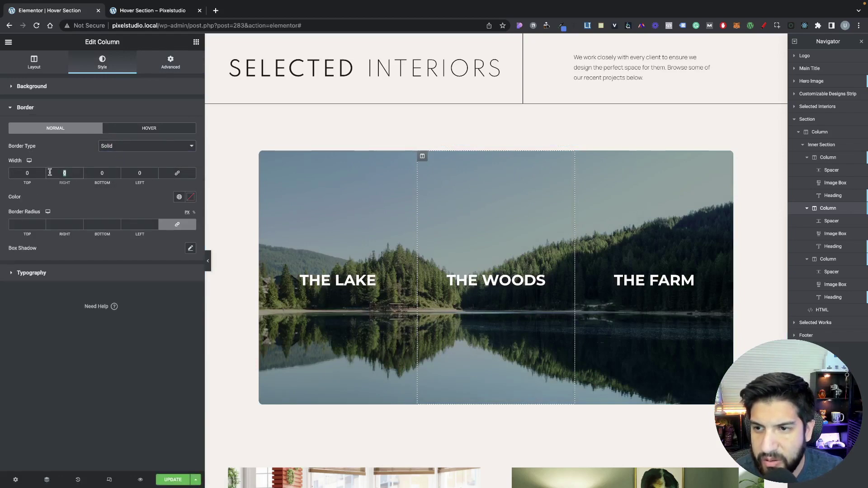
text(1)
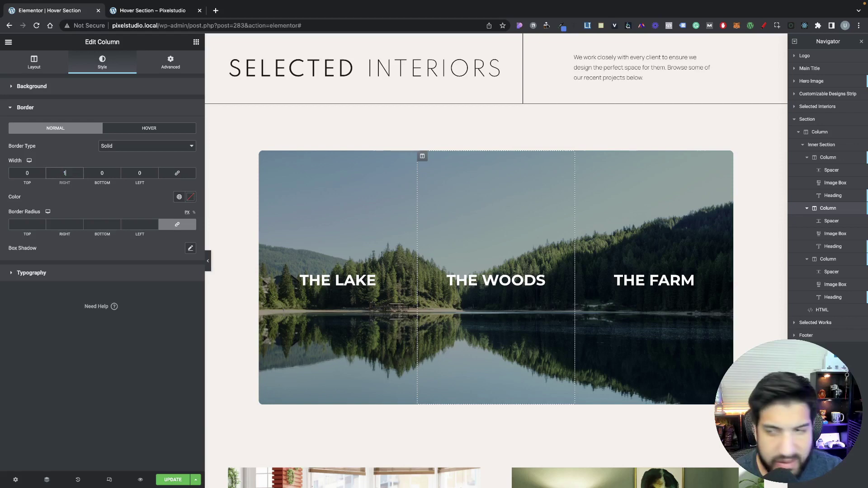
double_click(142, 173)
text(1)
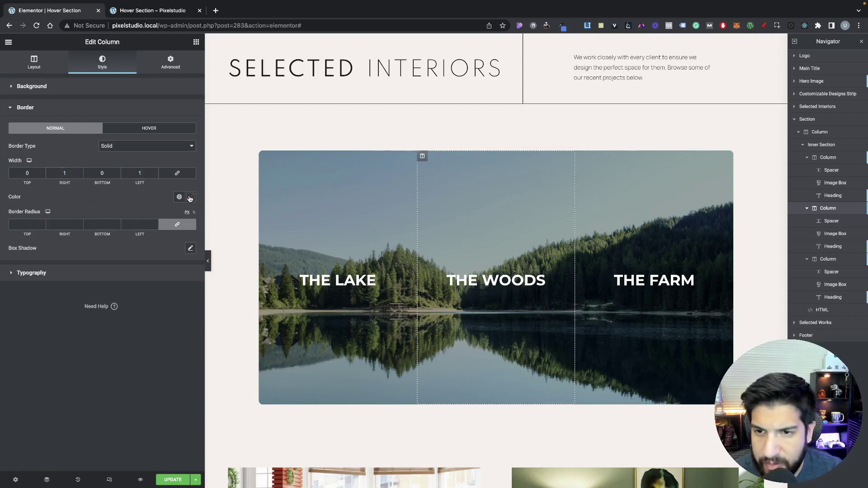
Step: Set The Woods column's border color to semi-transparent white #FFFFFF73 and preview the dividers without the editing panel
click(190, 198)
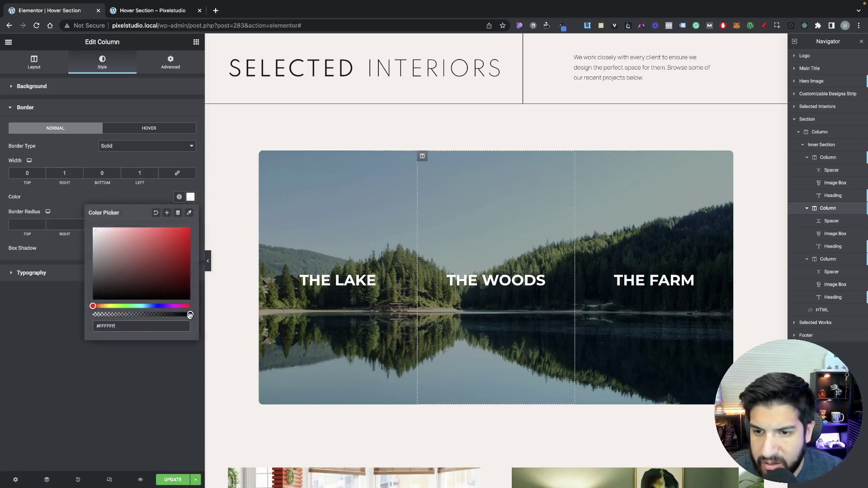
drag(190, 316, 137, 315)
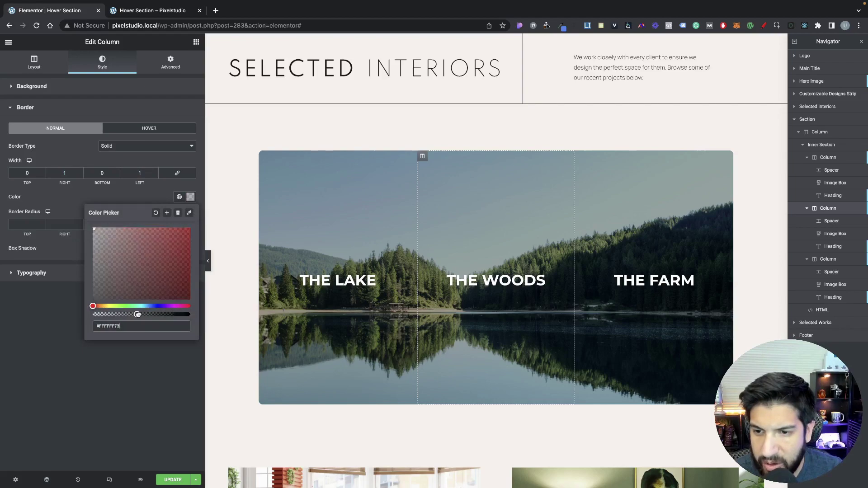
click(207, 261)
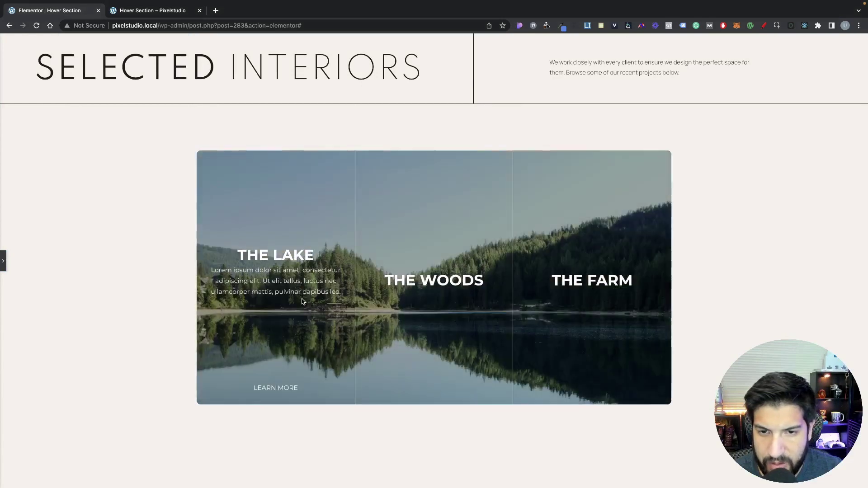
click(2, 259)
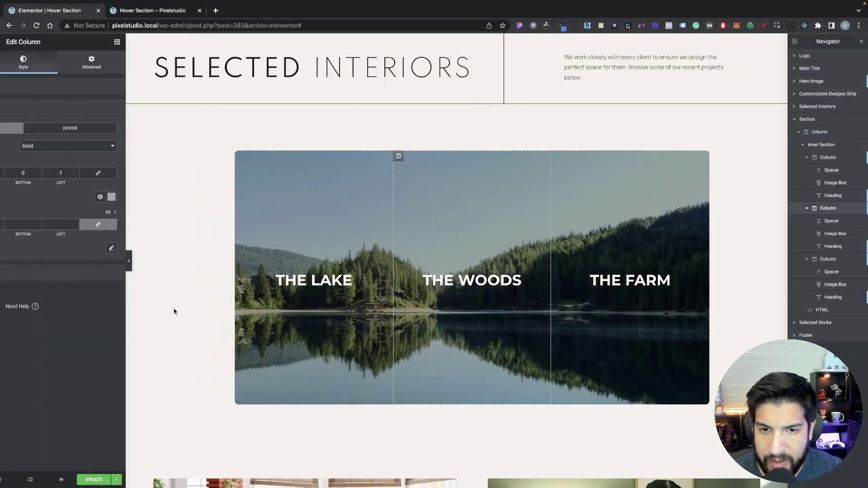
Step: In the mobile view, set The Woods column's border width to 1 on the top and bottom and 0 on the sides, and preview it
click(109, 480)
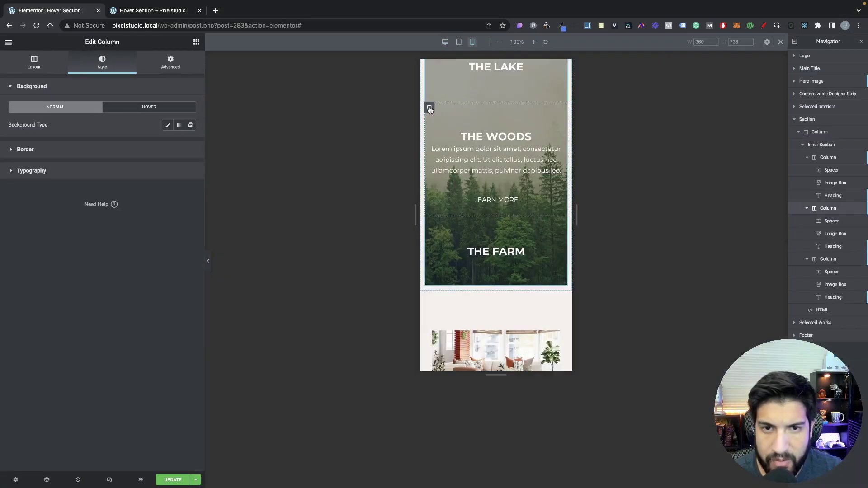
click(55, 150)
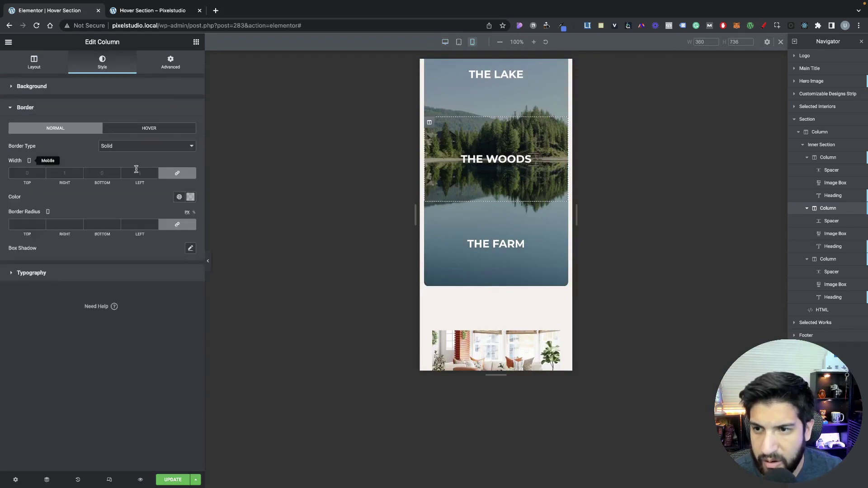
click(177, 175)
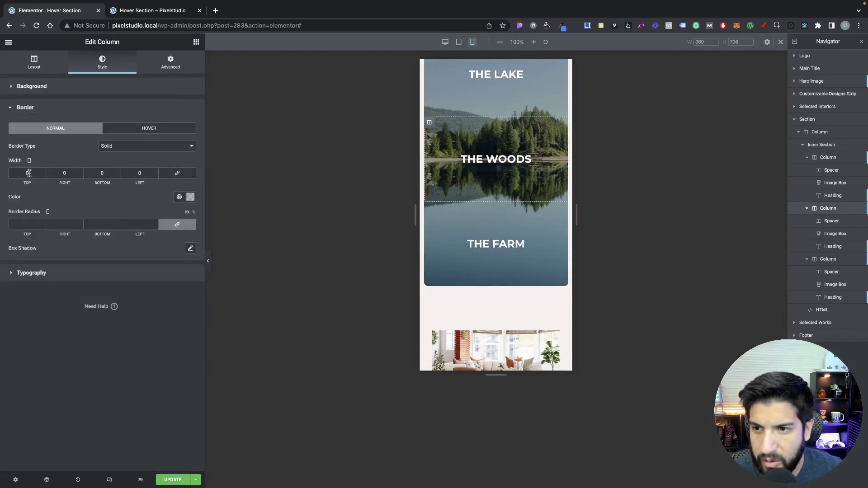
drag(37, 173, 14, 169)
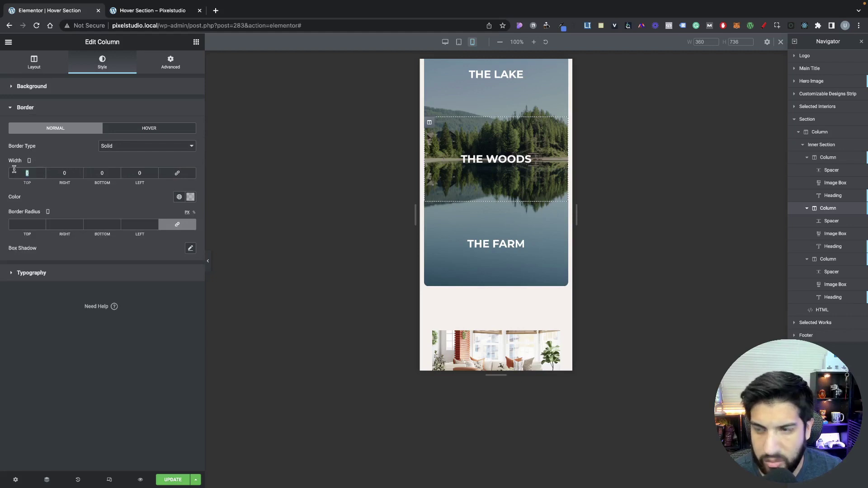
text(1)
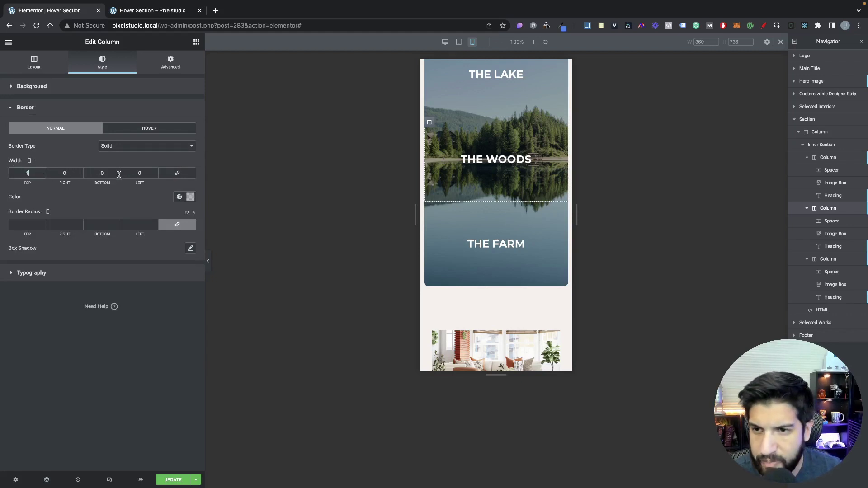
drag(119, 173, 92, 172)
text(1)
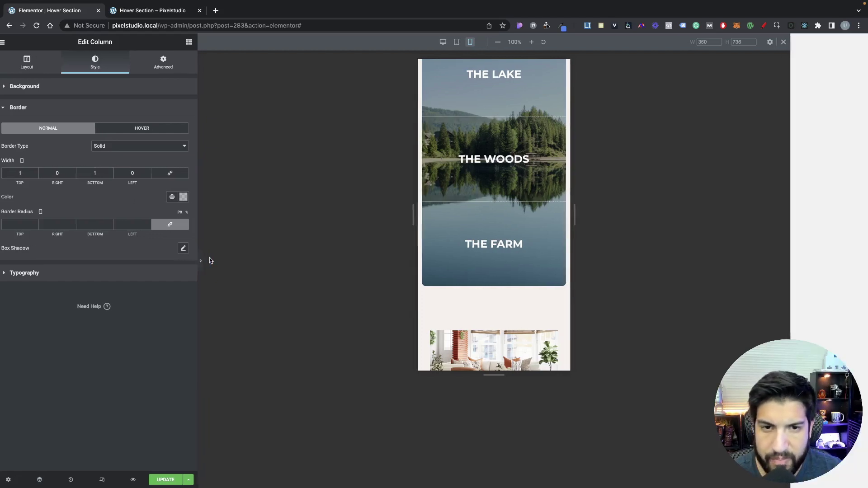
click(209, 261)
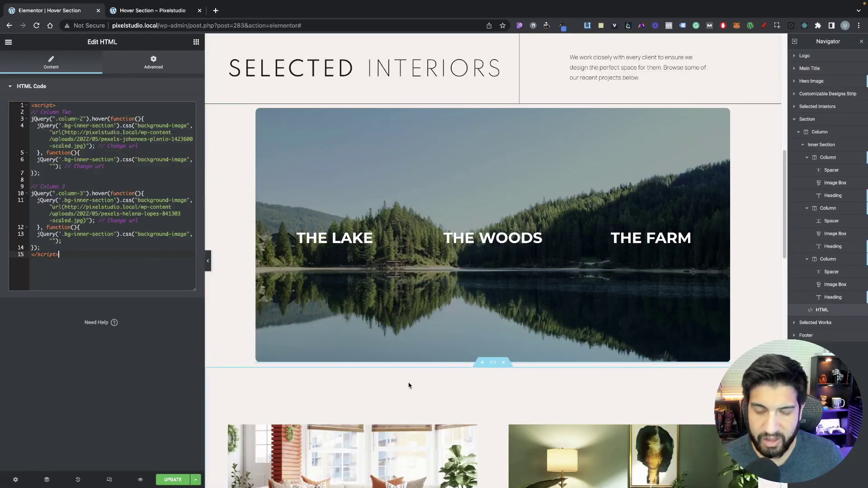